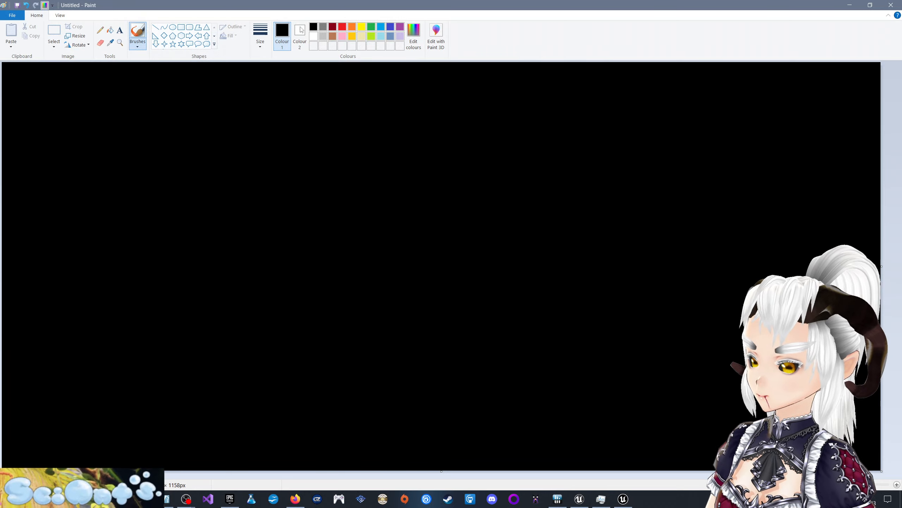
Step: Sketch in red a wide panel with a scrollbar along its lower edge and a row of five boxes inside
click(342, 27)
mouse_move(186, 95)
mouse_down()
mouse_move(186, 153)
mouse_move(233, 141)
mouse_up()
drag(167, 145, 307, 145)
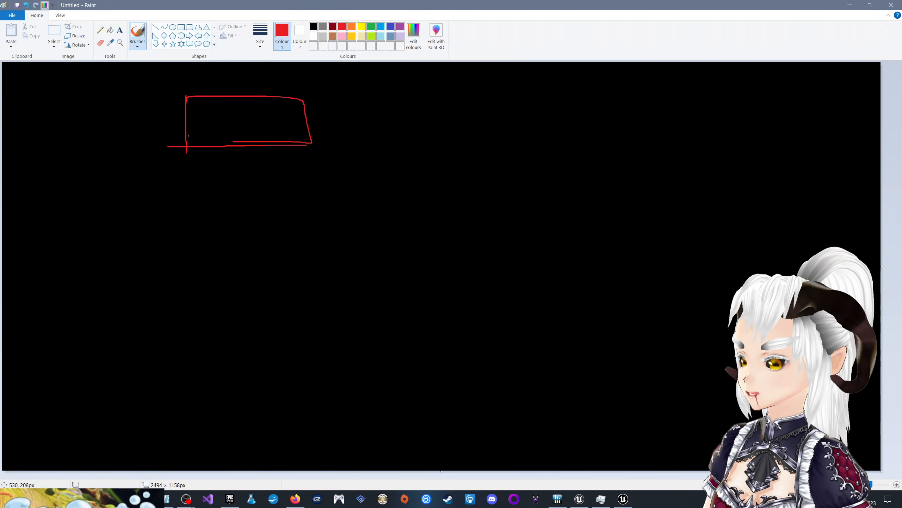
drag(187, 137, 302, 137)
drag(233, 138, 244, 141)
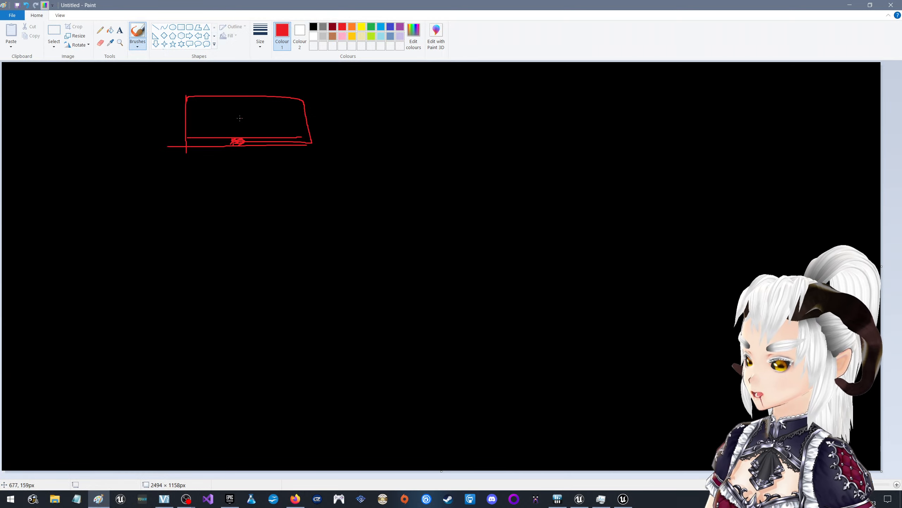
mouse_move(189, 105)
mouse_down()
mouse_move(191, 130)
mouse_move(202, 100)
mouse_move(205, 128)
mouse_move(192, 130)
mouse_move(228, 127)
mouse_move(210, 132)
mouse_up()
mouse_move(233, 103)
mouse_down()
mouse_move(235, 131)
mouse_move(250, 125)
mouse_move(234, 132)
mouse_move(275, 119)
mouse_move(276, 130)
mouse_up()
mouse_move(276, 131)
mouse_down()
mouse_move(255, 132)
mouse_move(281, 131)
mouse_move(296, 109)
mouse_move(298, 132)
mouse_up()
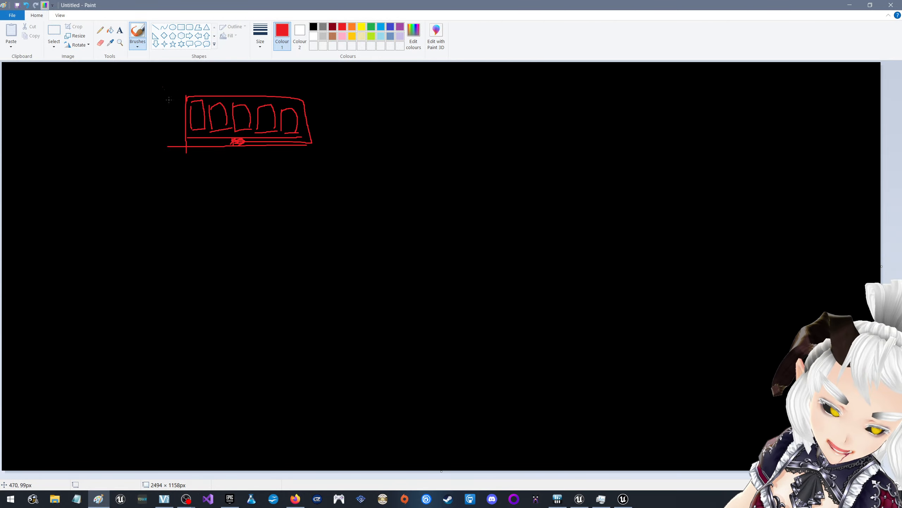
Step: Draw a larger red frame around the panel, with a vertical scrollbar and its handle along the frame's left edge
mouse_move(161, 89)
mouse_down()
mouse_move(161, 170)
mouse_move(309, 172)
mouse_up()
drag(314, 101, 317, 174)
drag(149, 83, 325, 92)
mouse_move(170, 99)
mouse_down()
mouse_move(169, 168)
mouse_move(161, 169)
mouse_move(173, 123)
mouse_move(167, 128)
mouse_up()
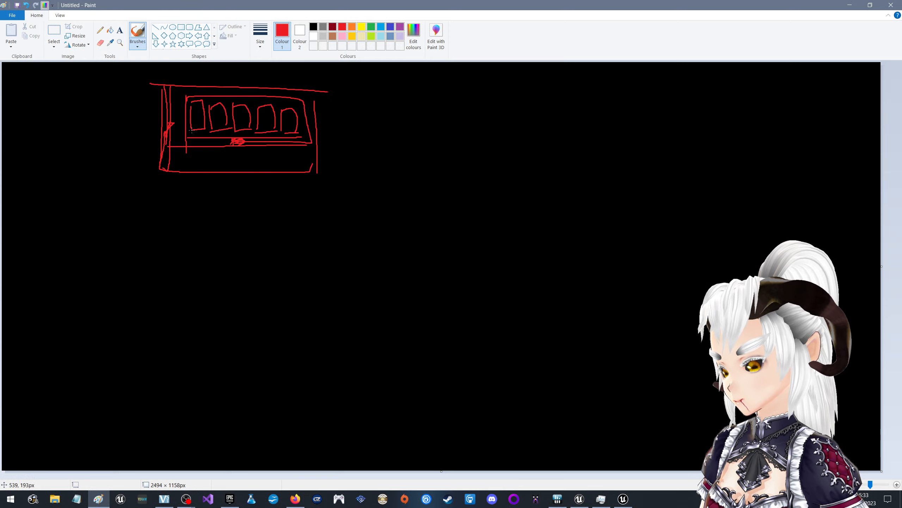
Step: Sketch a red grid beside the framed panel, with a small circle, a wide box and a tall box in its cells
mouse_move(361, 88)
mouse_down()
mouse_move(359, 168)
mouse_move(373, 85)
mouse_move(567, 87)
mouse_move(564, 172)
mouse_move(364, 173)
mouse_up()
drag(393, 80, 397, 180)
drag(431, 80, 432, 183)
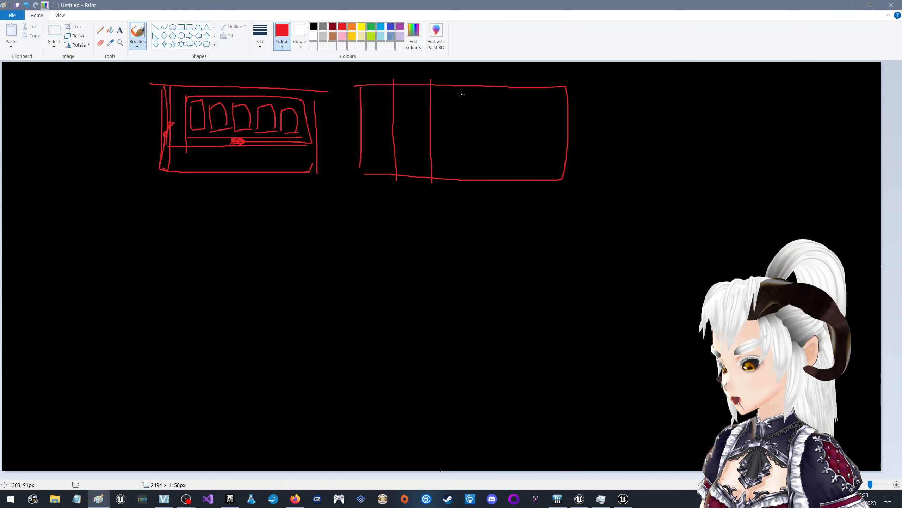
drag(473, 82, 479, 183)
drag(516, 81, 521, 182)
drag(357, 113, 570, 109)
drag(353, 139, 575, 139)
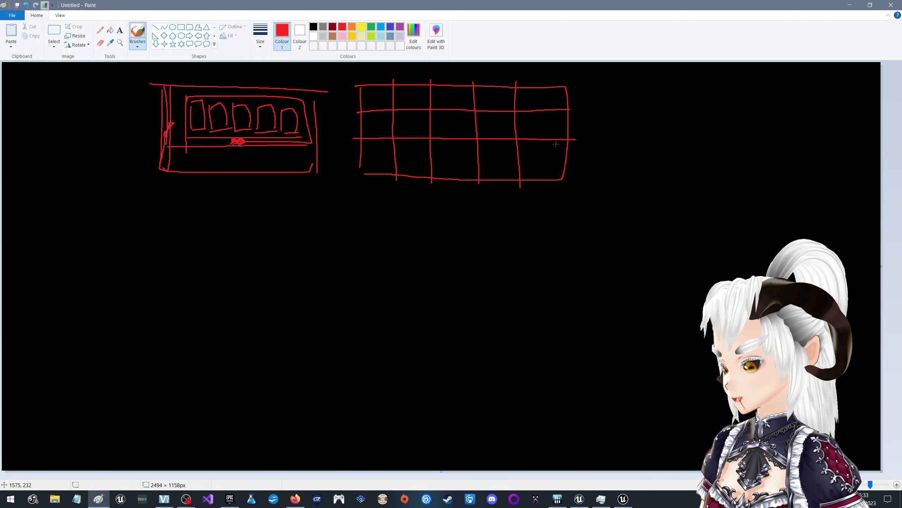
drag(365, 161, 575, 162)
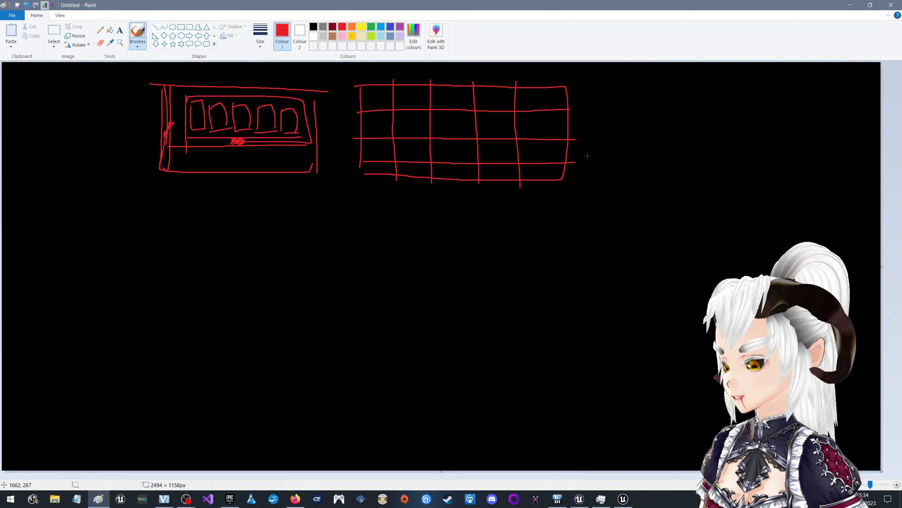
drag(559, 82, 558, 213)
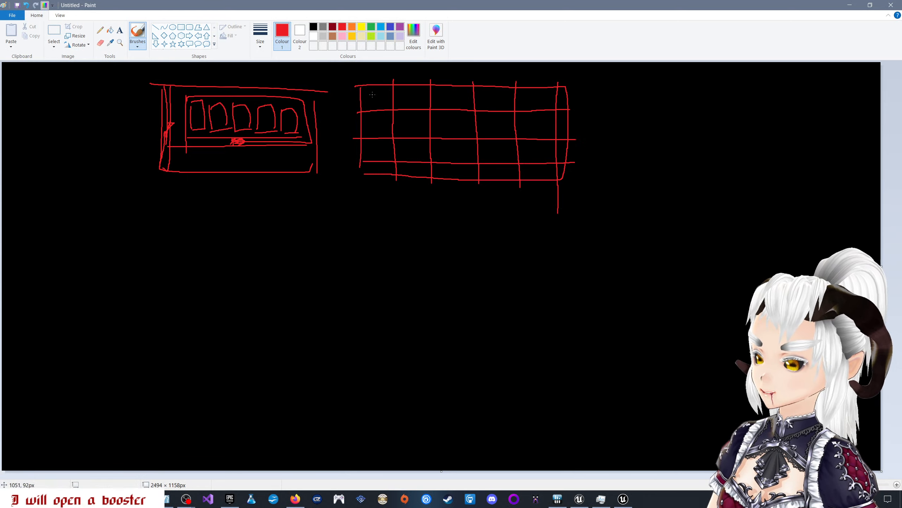
mouse_move(378, 92)
mouse_down()
mouse_move(372, 99)
mouse_move(378, 91)
mouse_move(456, 132)
mouse_move(397, 131)
mouse_move(430, 114)
mouse_up()
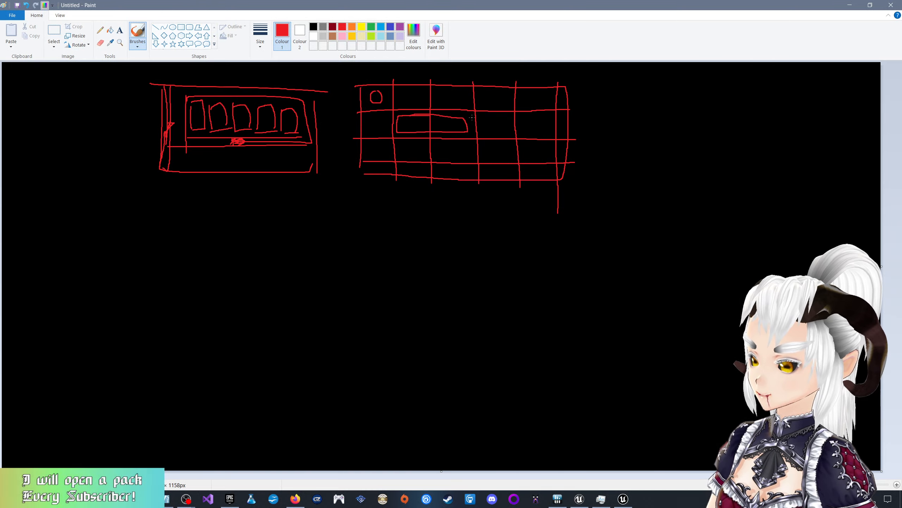
mouse_move(497, 150)
mouse_down()
mouse_move(489, 126)
mouse_move(495, 95)
mouse_move(509, 137)
mouse_move(496, 151)
mouse_up()
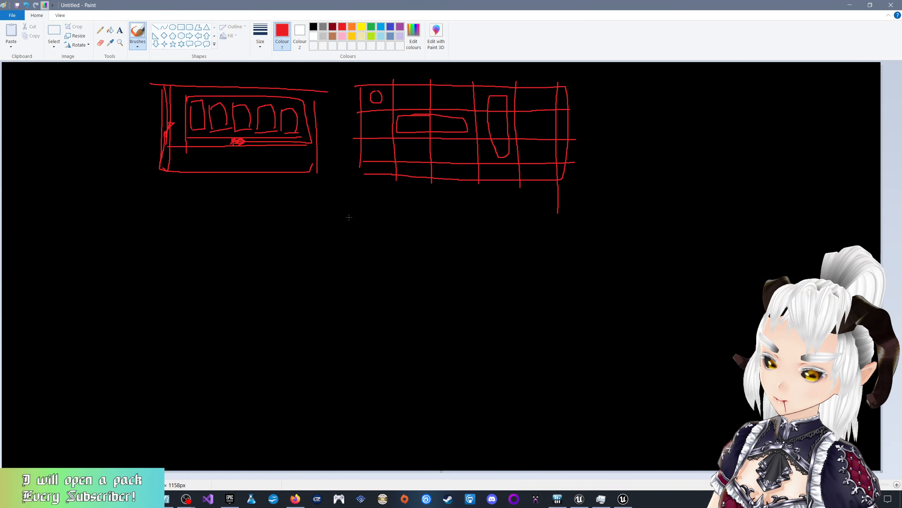
Step: Sketch a tall panel below the grid with a title bar marked T and four stacked boxes each marked C
mouse_move(349, 218)
mouse_down()
mouse_move(343, 357)
mouse_move(417, 374)
mouse_move(427, 228)
mouse_move(401, 207)
mouse_move(354, 206)
mouse_move(349, 216)
mouse_move(427, 228)
mouse_up()
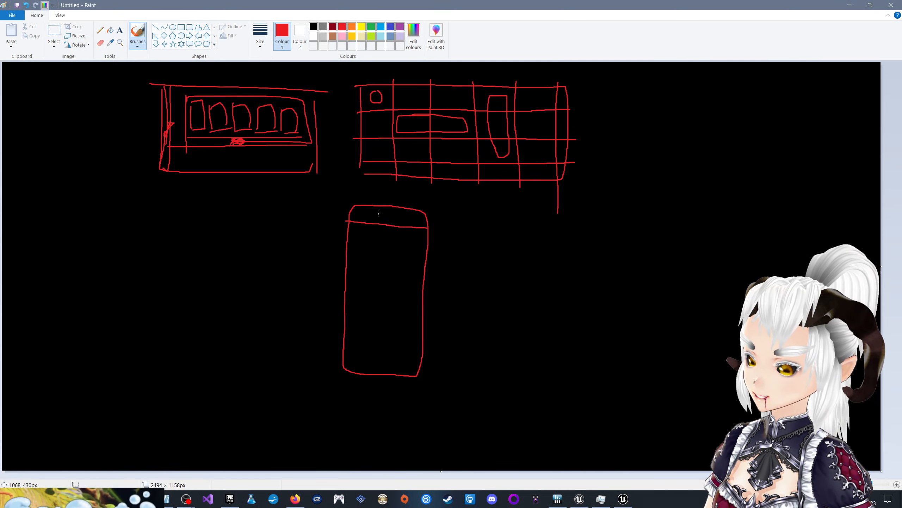
drag(369, 214, 389, 212)
drag(354, 241, 371, 248)
drag(376, 241, 386, 244)
drag(354, 273, 355, 255)
drag(382, 261, 380, 267)
mouse_move(352, 297)
mouse_down()
mouse_move(353, 285)
mouse_move(412, 295)
mouse_move(356, 305)
mouse_move(352, 295)
mouse_move(386, 299)
mouse_move(352, 329)
mouse_move(403, 336)
mouse_move(406, 320)
mouse_move(384, 327)
mouse_up()
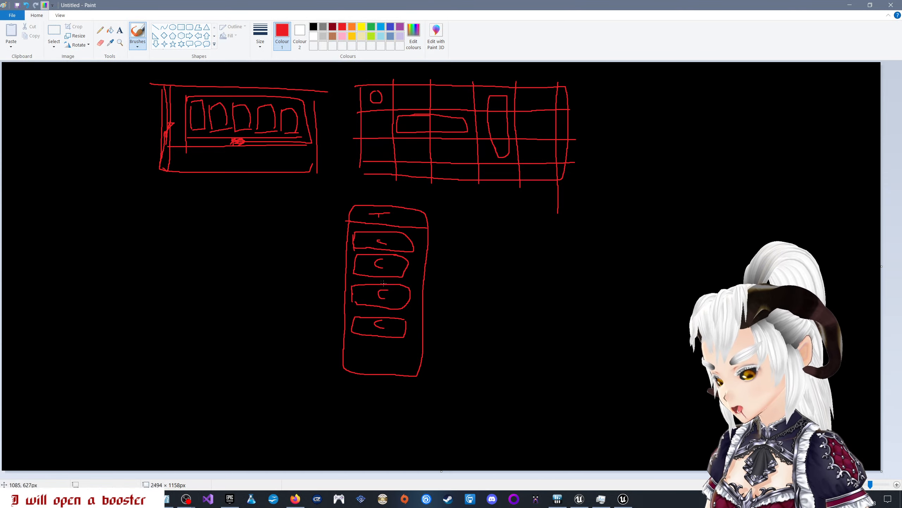
Step: Cross out the third stacked box, draw an arrow to it from the fourth box, and frame the whole panel
drag(354, 276, 404, 304)
drag(353, 299, 409, 286)
drag(411, 333, 425, 290)
drag(443, 286, 442, 288)
mouse_move(333, 191)
mouse_down()
mouse_move(385, 193)
mouse_move(448, 217)
mouse_move(458, 378)
mouse_move(333, 195)
mouse_up()
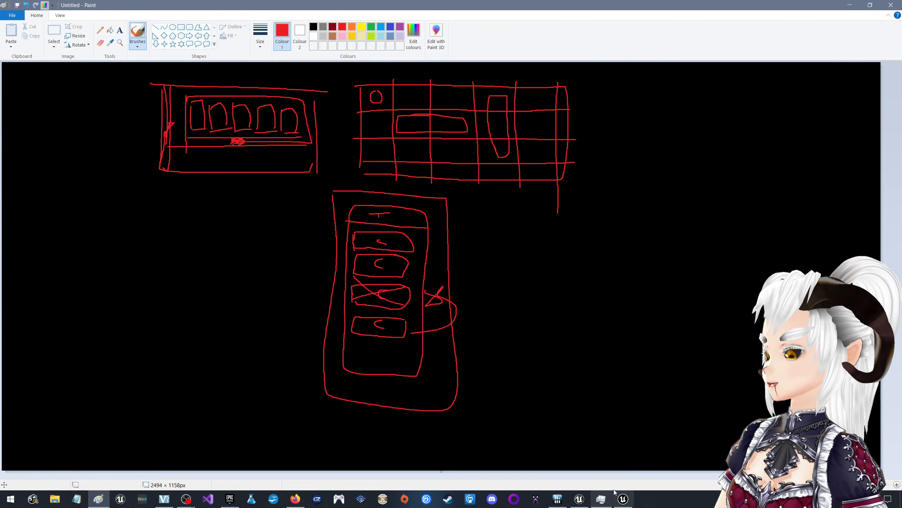
Step: Switch to EUW_ScriptWriter in Unreal Editor, replace the Input scroll box with its child, and delete the UGP_Main grid panel
click(622, 498)
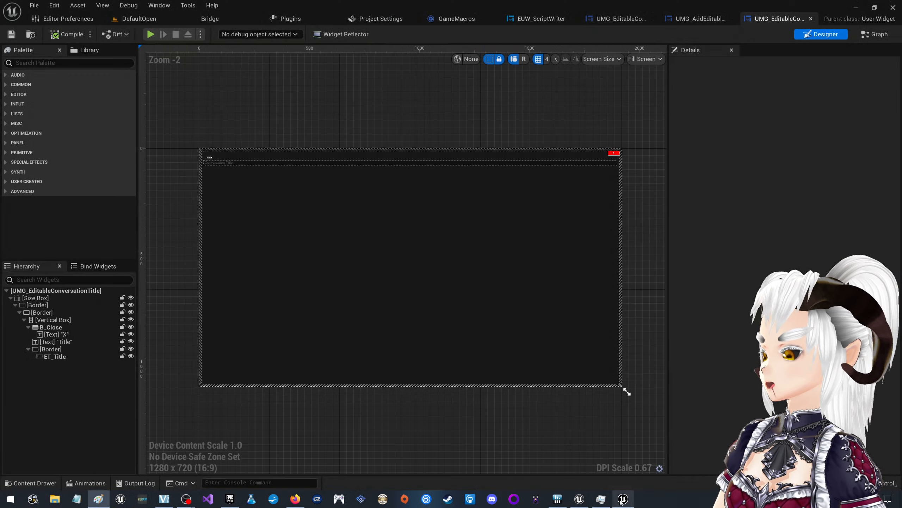
click(506, 18)
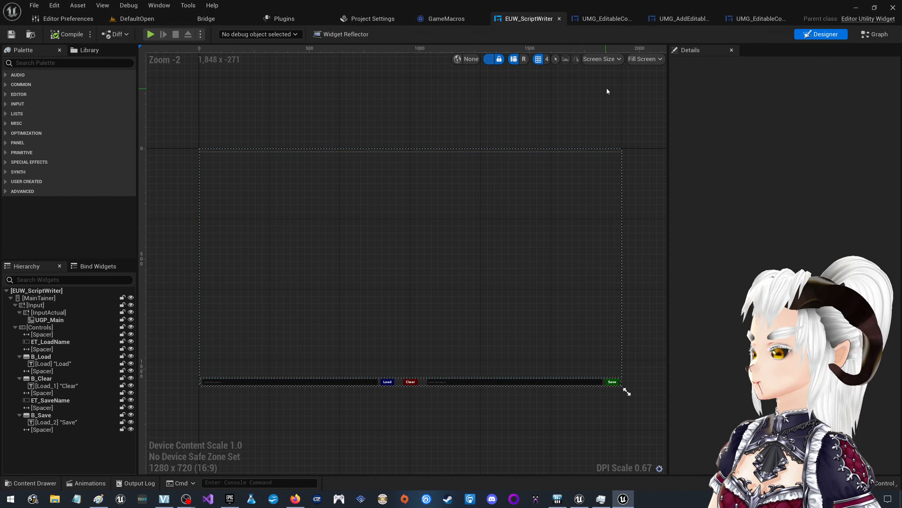
click(15, 328)
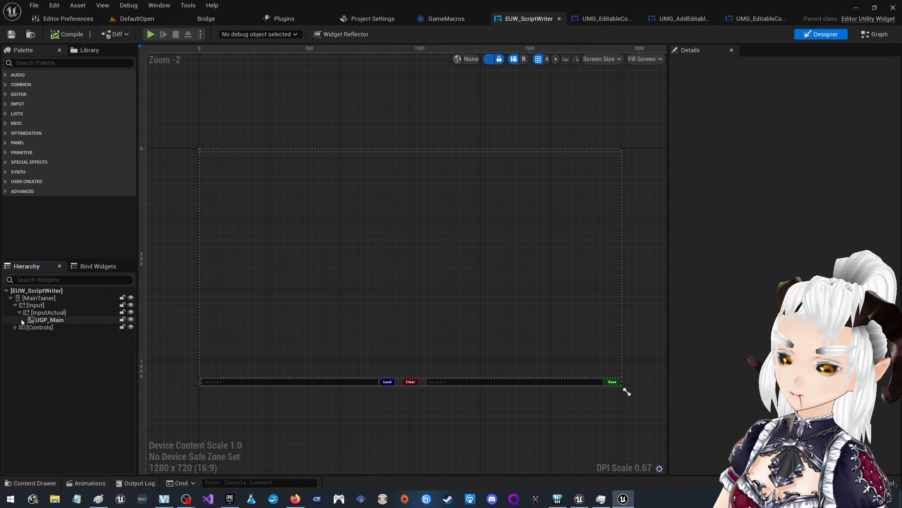
right_click(37, 308)
mouse_move(82, 401)
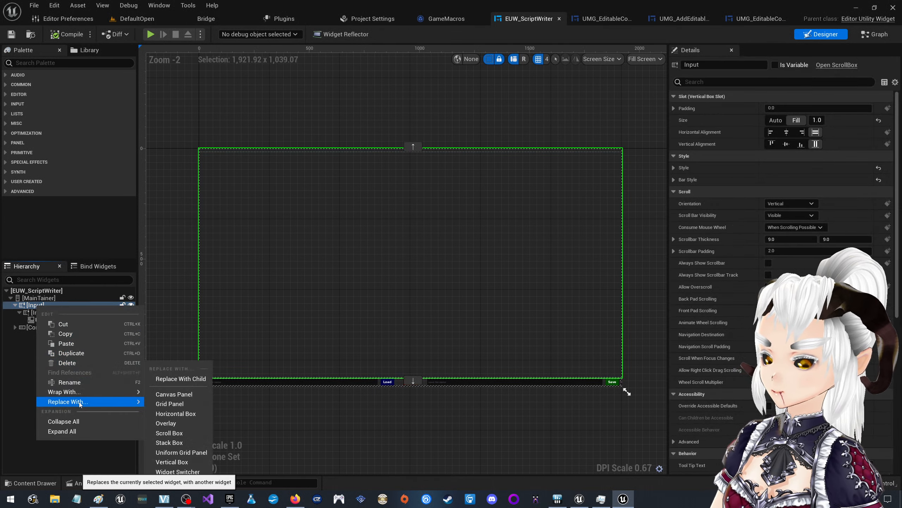
click(180, 378)
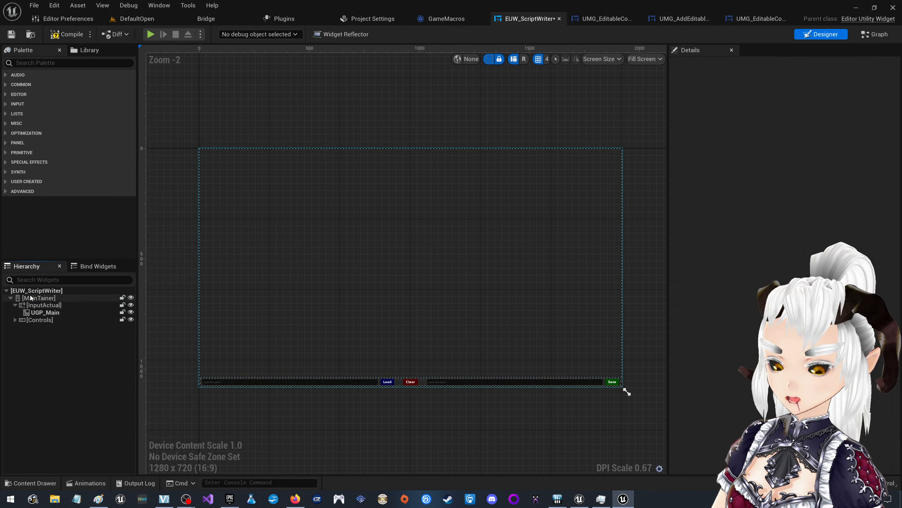
click(40, 313)
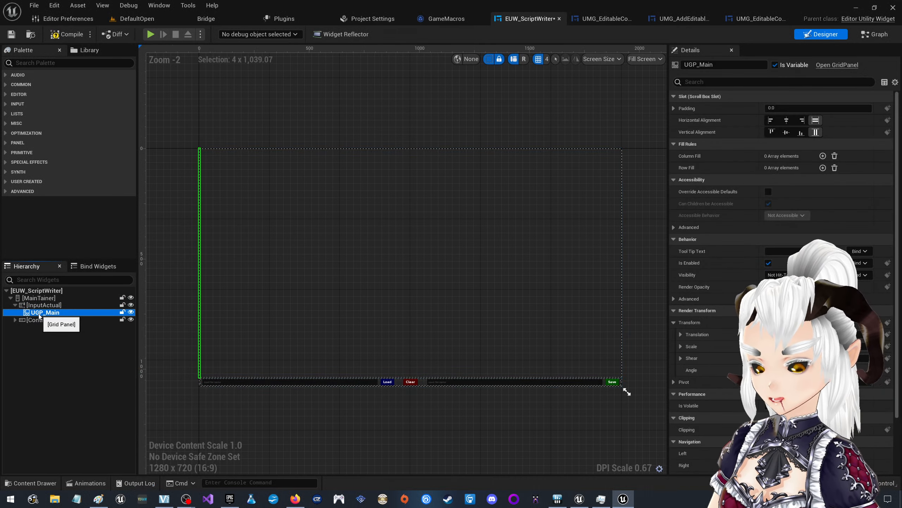
key(Delete)
Step: Make the InputActual scroll box a variable and compile the widget
click(43, 305)
click(775, 66)
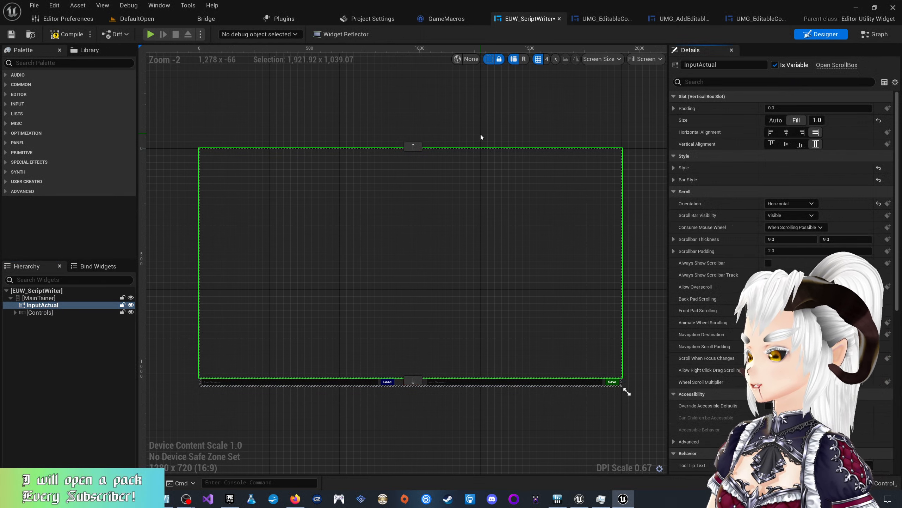
click(74, 37)
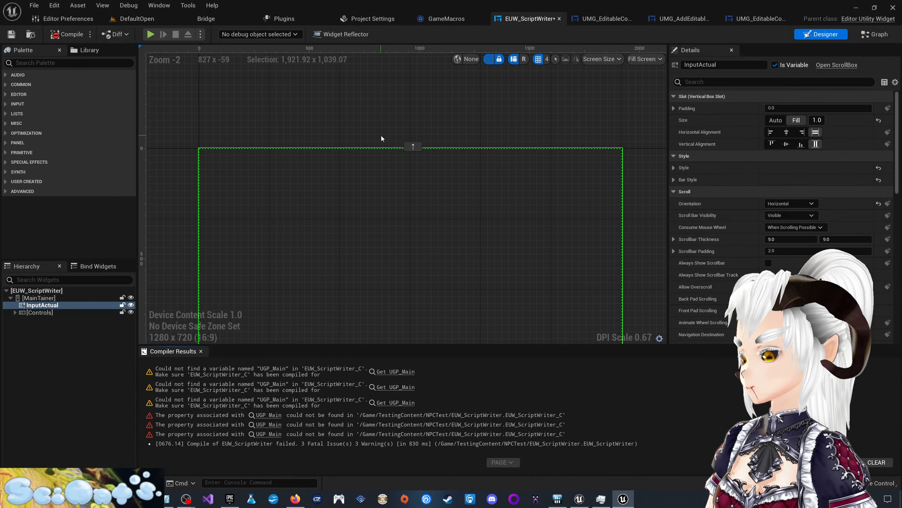
Step: Examine the designer layout's control row and InputActual's bar style, scroll, behavior and navigation settings
scroll(464, 125, down, 1)
scroll(441, 245, down, 1)
scroll(444, 281, up, 4)
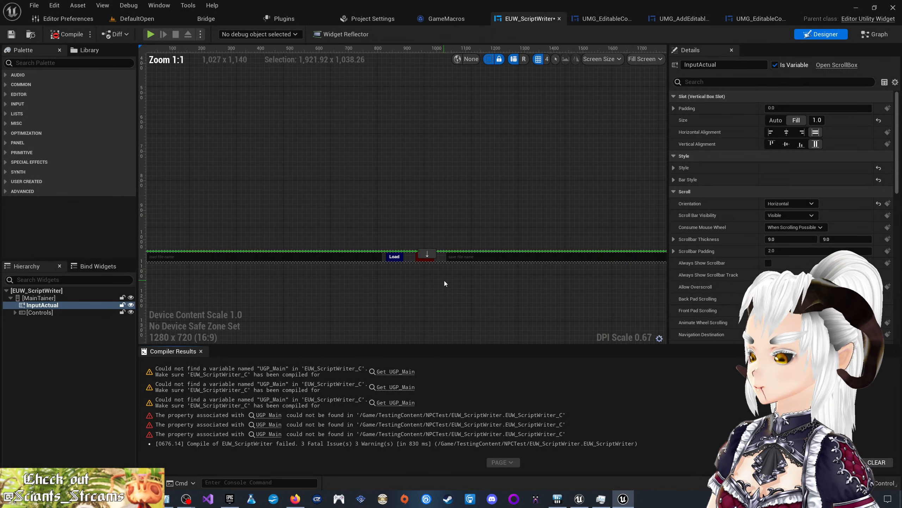
scroll(445, 289, down, 3)
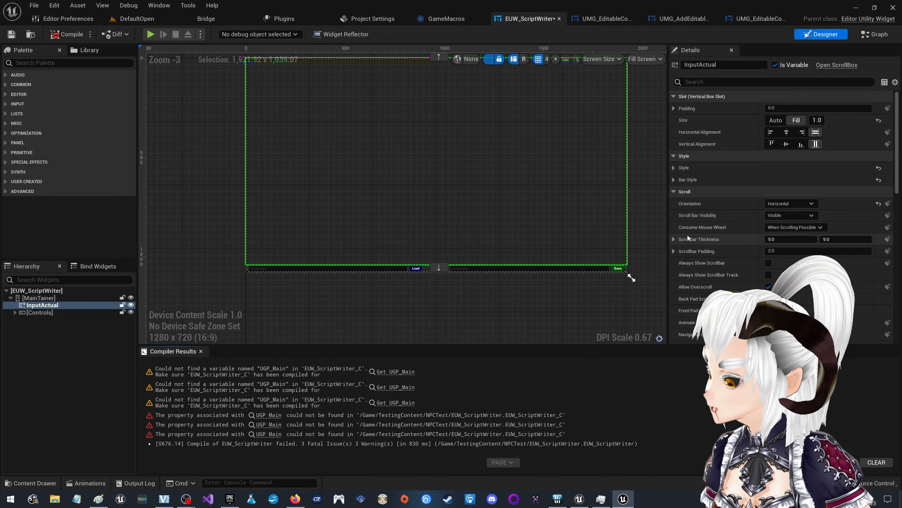
click(673, 180)
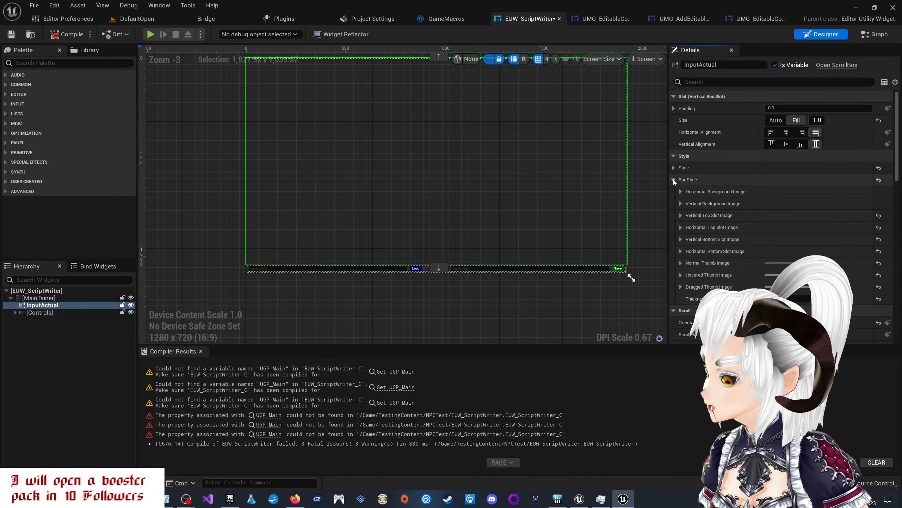
scroll(696, 213, down, 5)
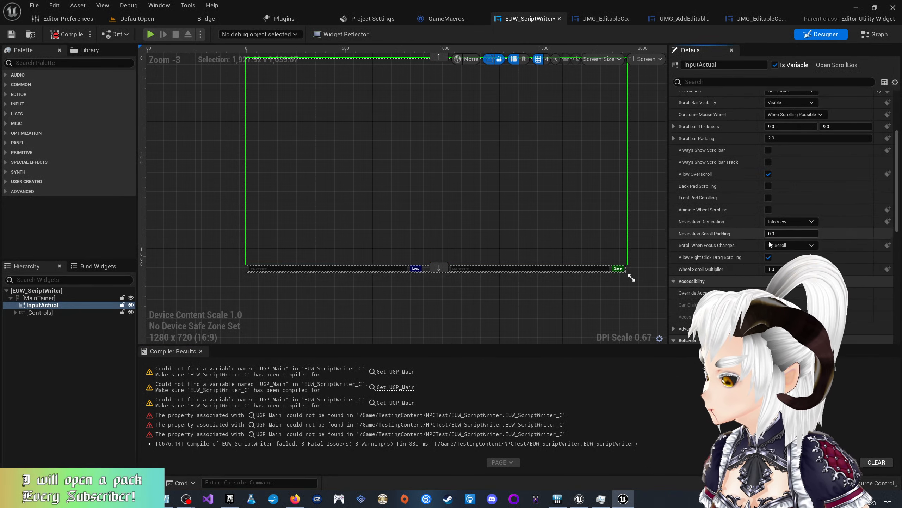
scroll(733, 281, down, 3)
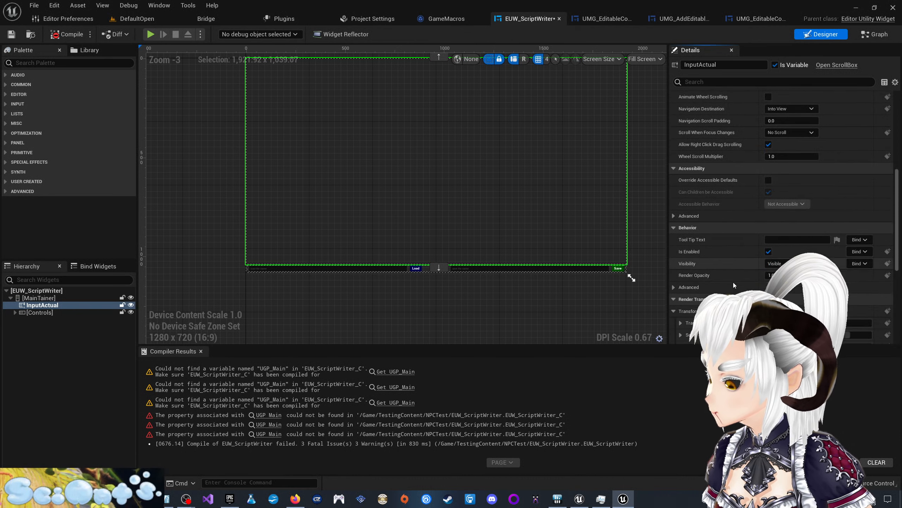
scroll(733, 283, down, 5)
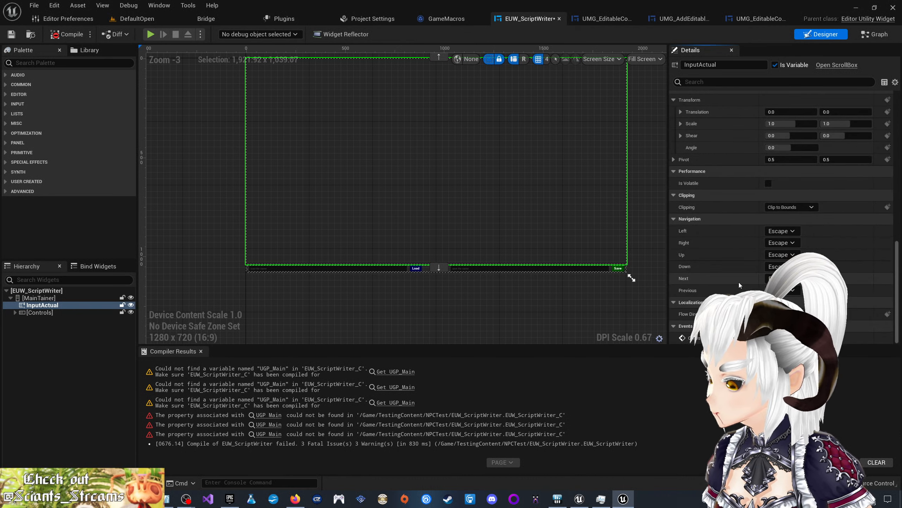
scroll(740, 282, up, 6)
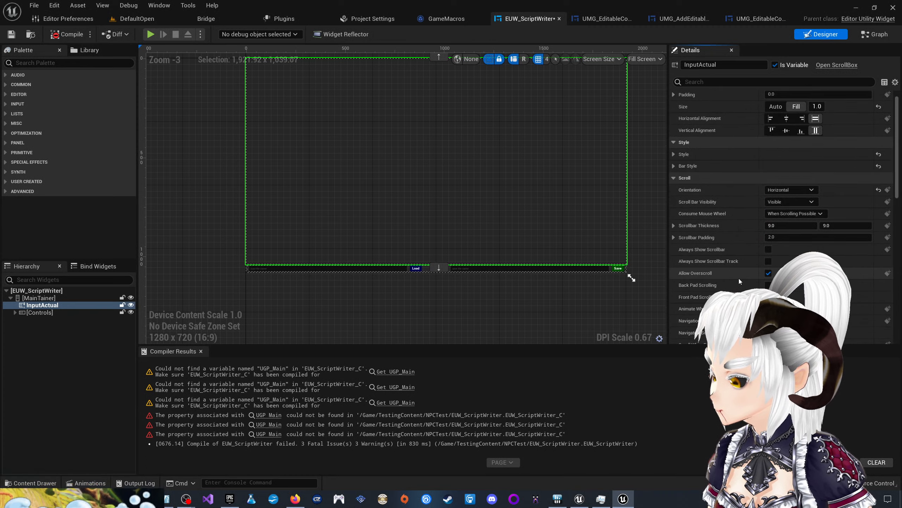
scroll(739, 279, up, 1)
Step: Delete the three UGP Main reference nodes feeding the Add Child to Grid nodes in the event graph
click(874, 35)
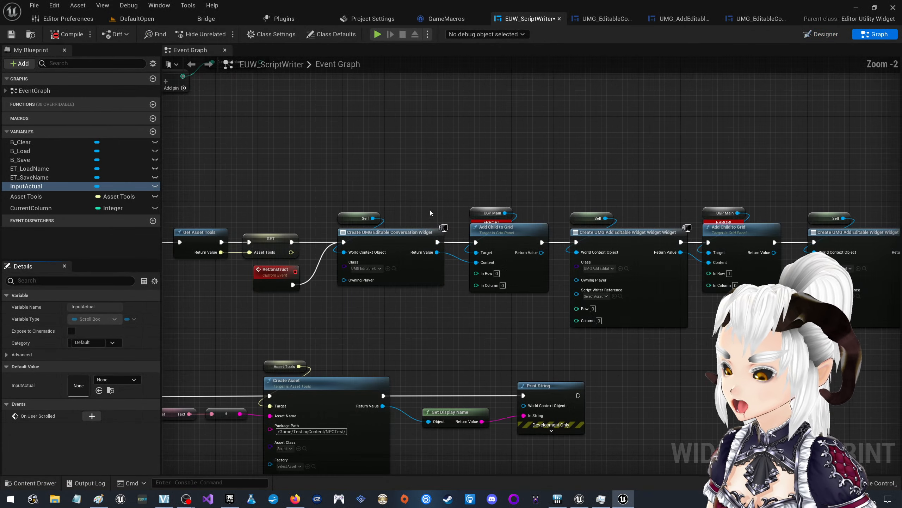
right_drag(506, 180, 670, 138)
scroll(670, 138, up, 1)
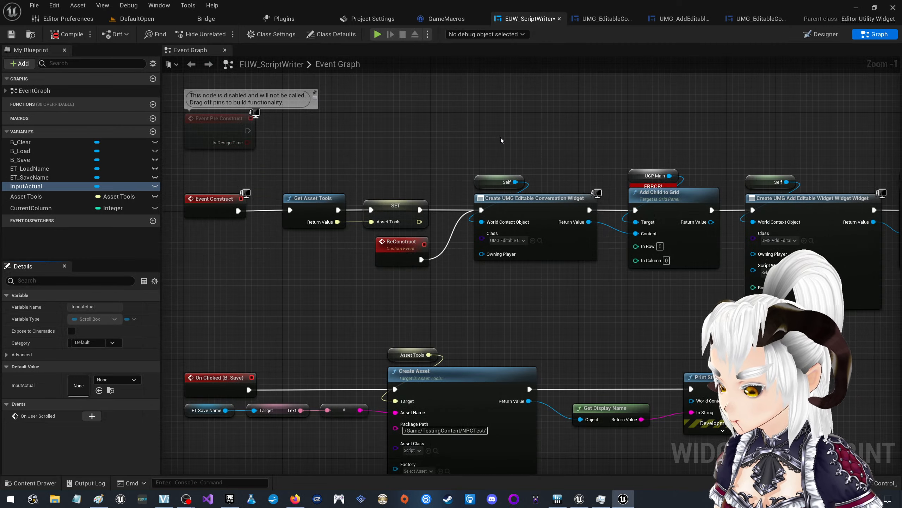
click(653, 176)
right_drag(805, 160, 710, 164)
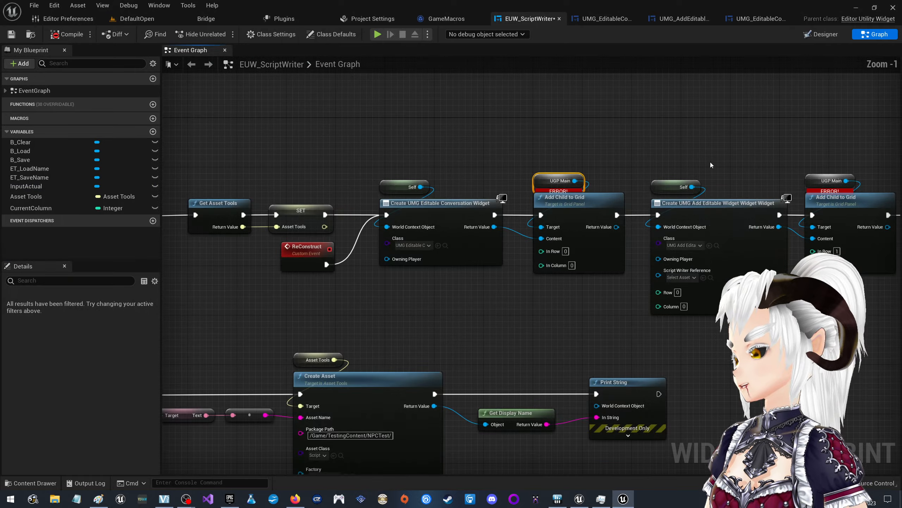
scroll(710, 162, down, 4)
scroll(761, 154, up, 4)
scroll(600, 226, down, 3)
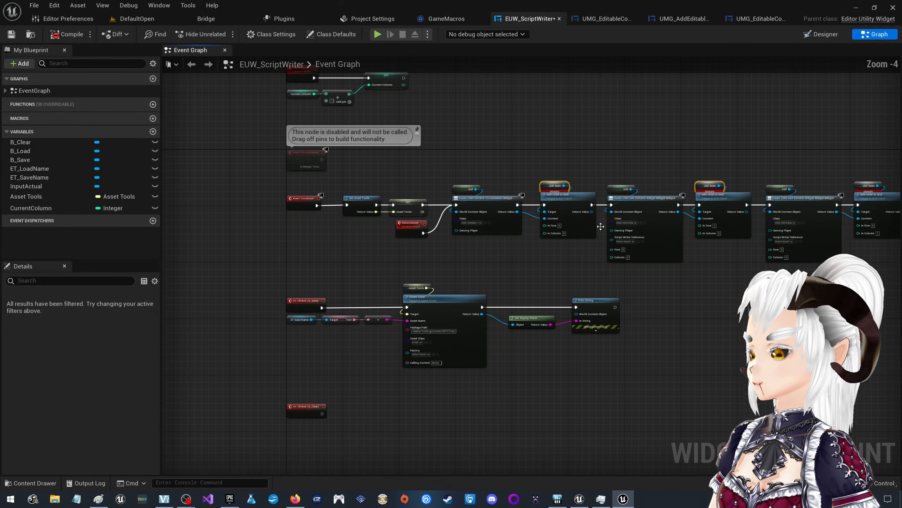
right_drag(600, 226, 570, 235)
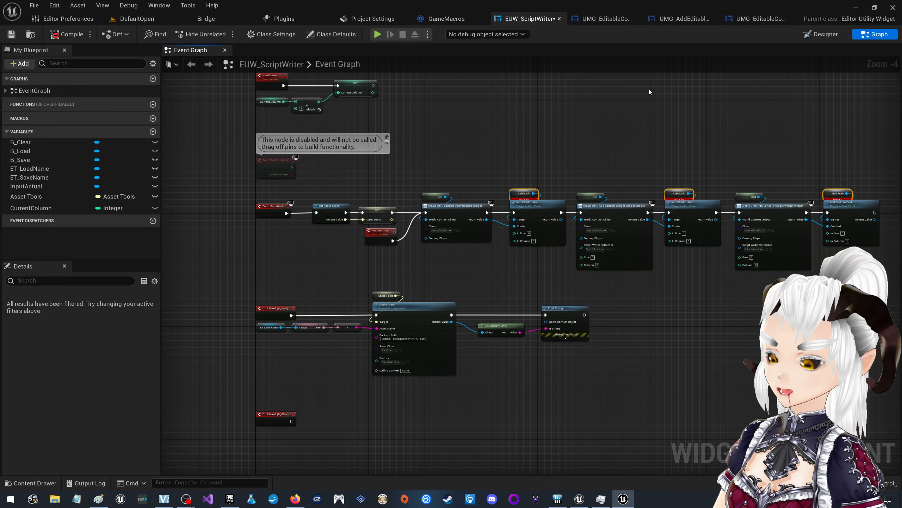
key(Delete)
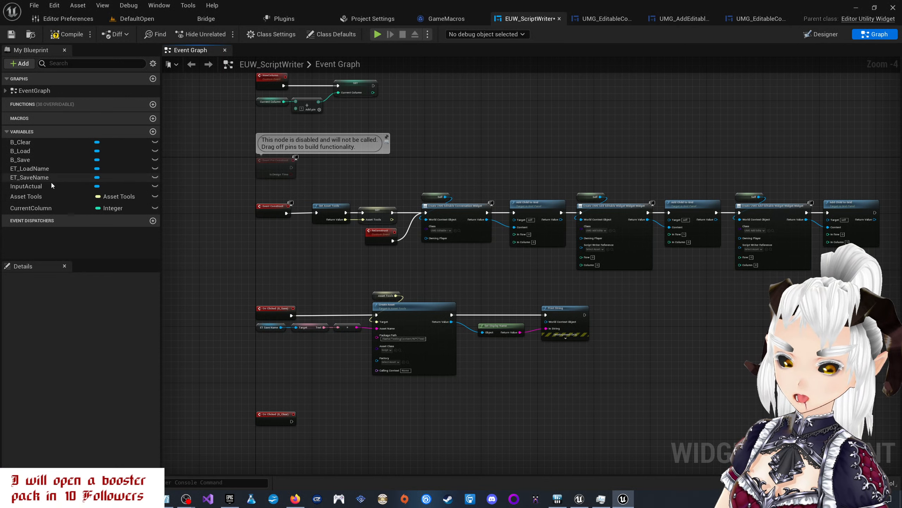
Step: Add an InputActual reference node to the event graph and create an Add Child node targeting it
drag(51, 185, 469, 206)
click(543, 205)
scroll(517, 187, up, 4)
text(add chil)
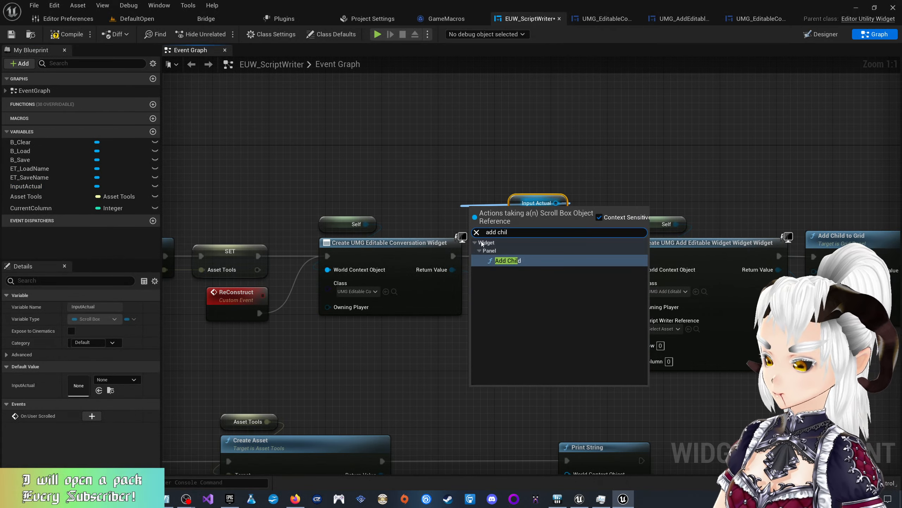
key(Return)
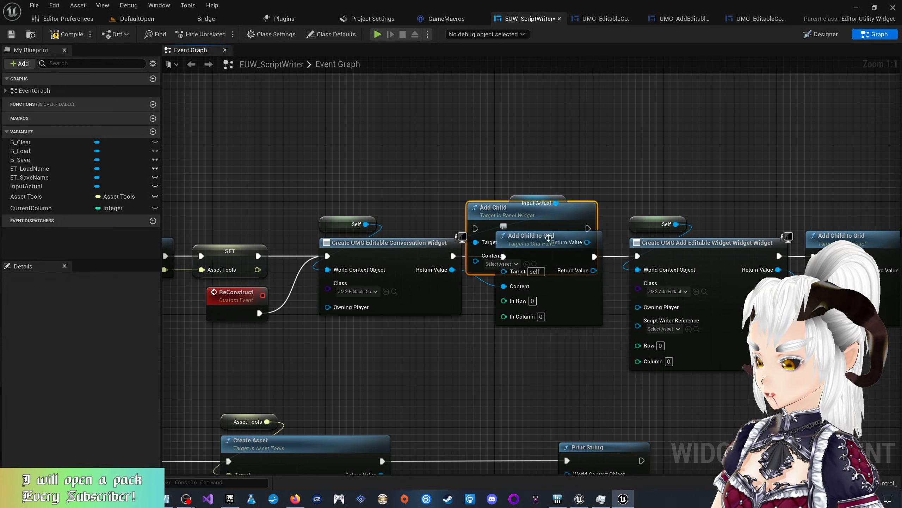
Step: Delete the three Add Child to Grid nodes from the widget construction chain
click(597, 321)
right_drag(750, 293, 556, 281)
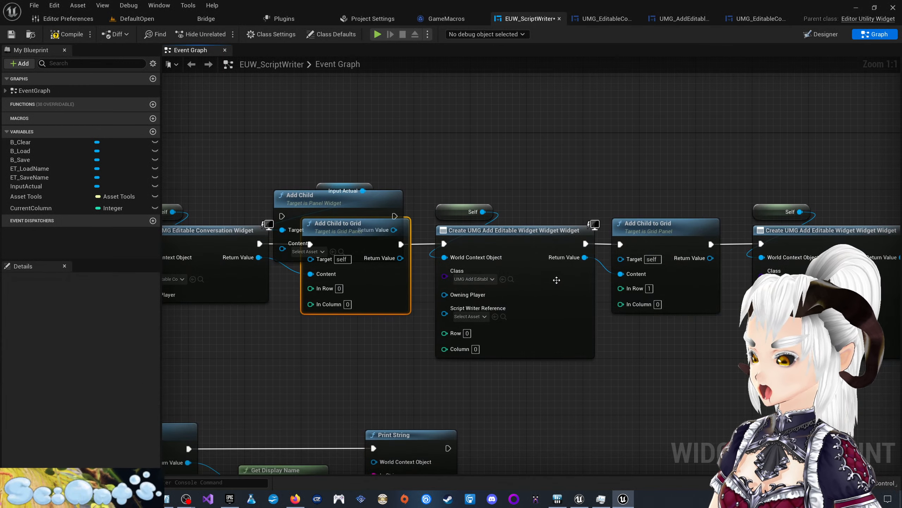
ctrl+click(673, 226)
right_drag(690, 358, 415, 336)
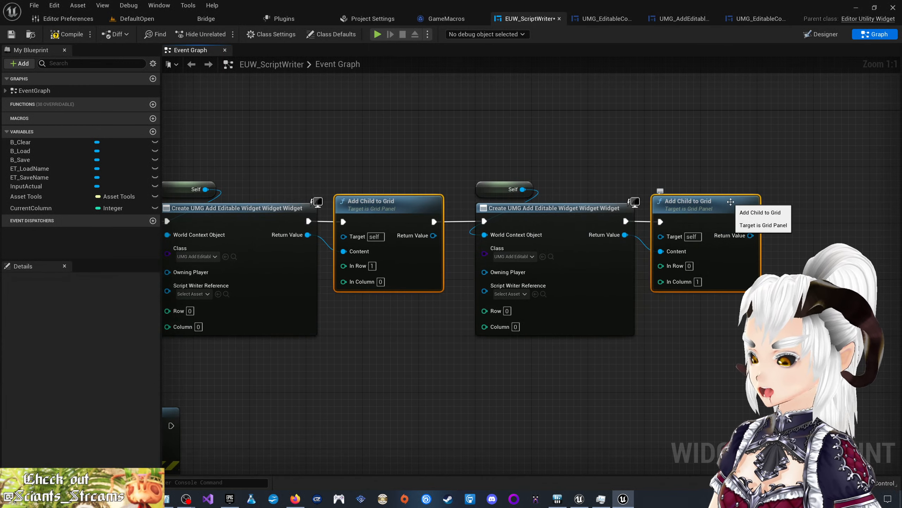
key(Delete)
right_drag(455, 151, 423, 153)
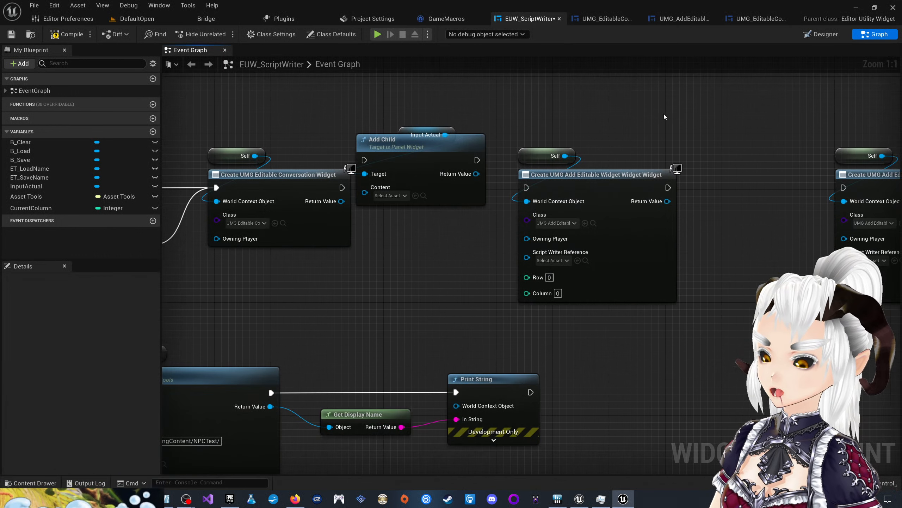
Step: Place Add Child after Create UMG Editable Conversation and wire its execution between that node and the first Create UMG Add Editable Widget node
drag(423, 153, 444, 175)
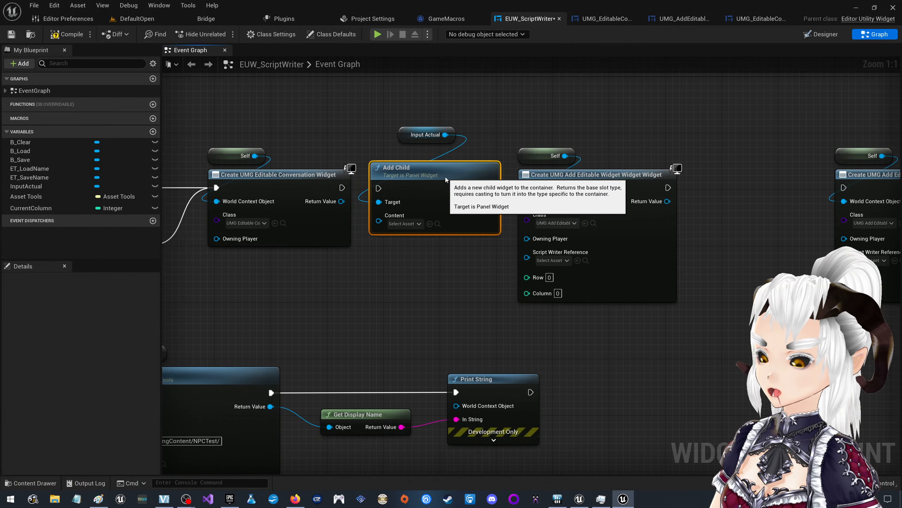
drag(342, 187, 378, 189)
drag(491, 188, 528, 188)
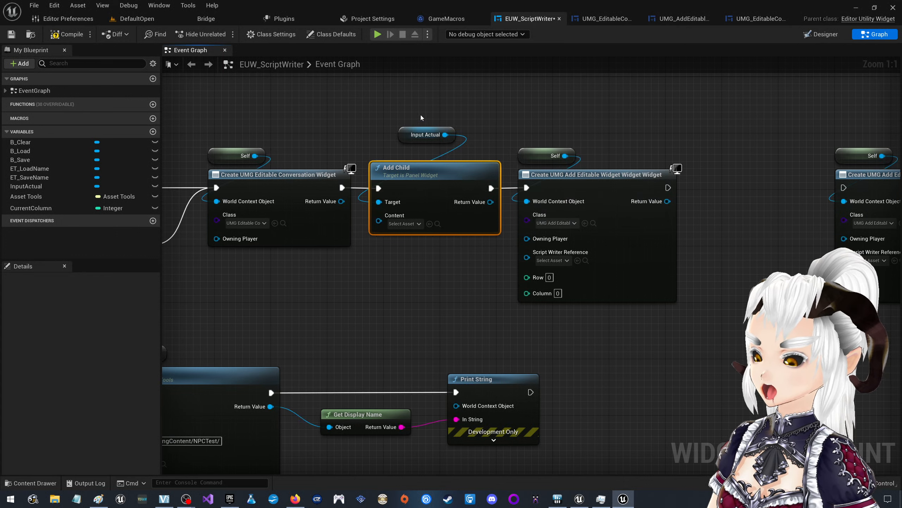
Step: Copy the InputActual and Add Child pair after the first Create UMG Add Editable Widget node and connect its execution input to that node
drag(404, 134, 375, 148)
ctrl+click(438, 198)
key(ctrl+c)
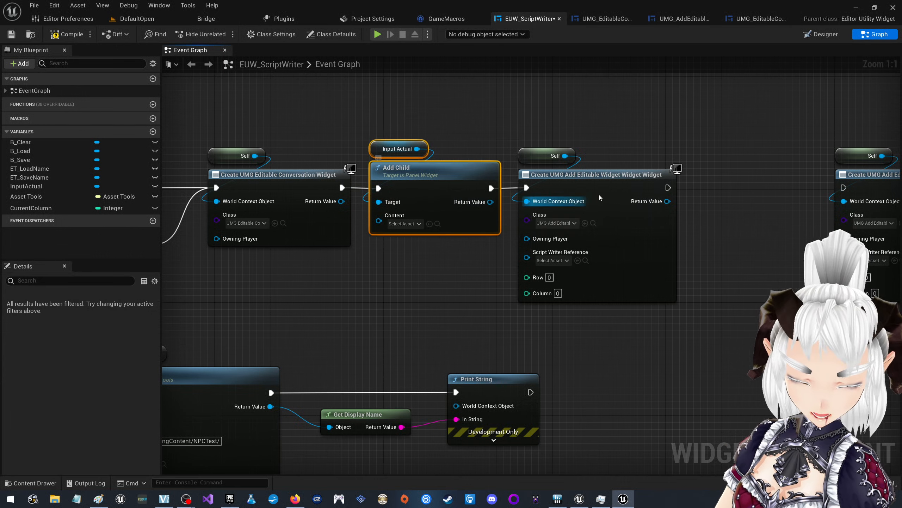
right_drag(437, 199, 255, 207)
key(ctrl+v)
drag(558, 185, 545, 178)
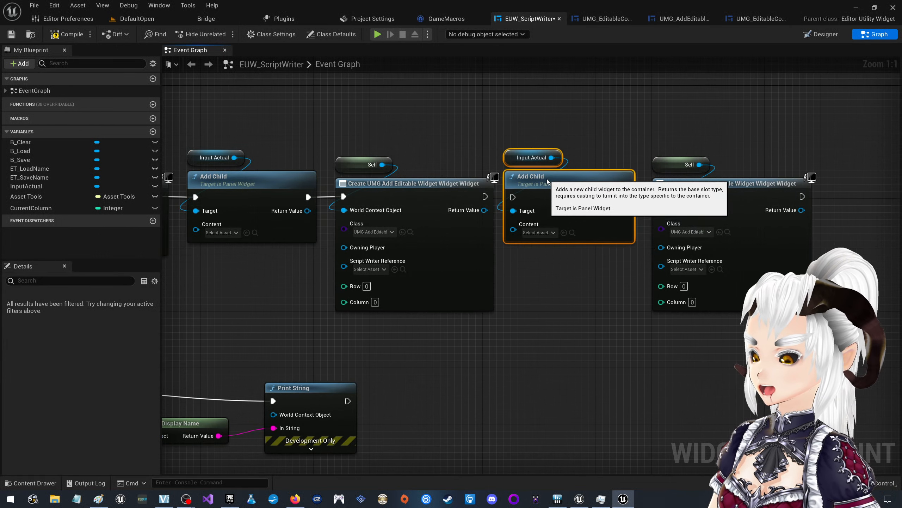
click(483, 202)
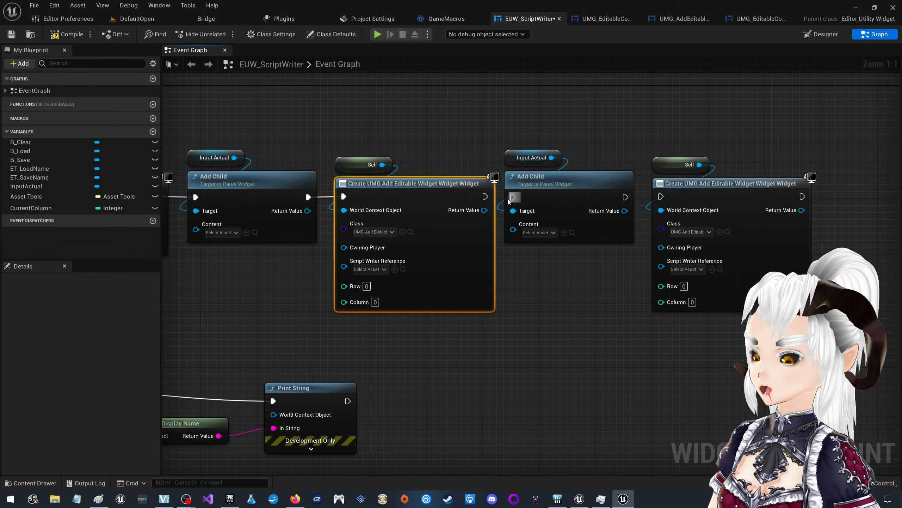
right_drag(872, 186, 666, 177)
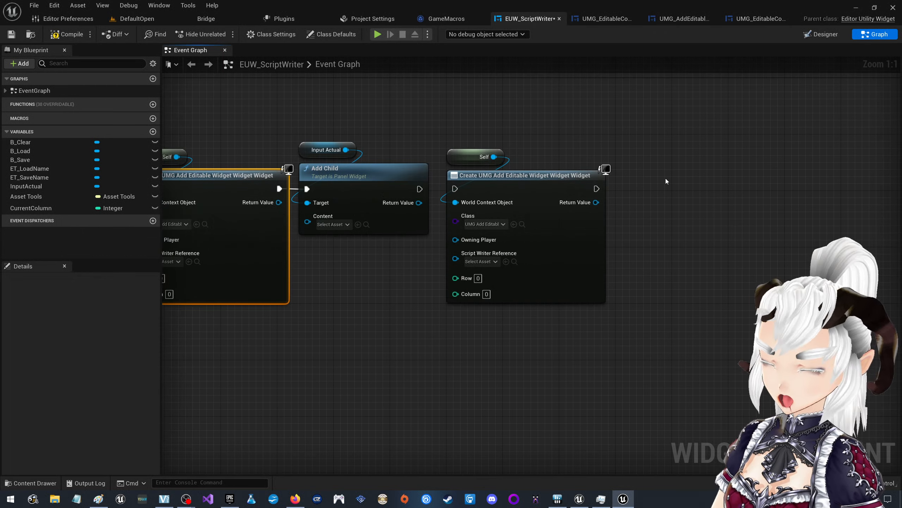
Step: Paste another InputActual and Add Child pair after the last Create UMG Add Editable Widget node and connect it to that node
key(ctrl+v)
drag(678, 162, 621, 155)
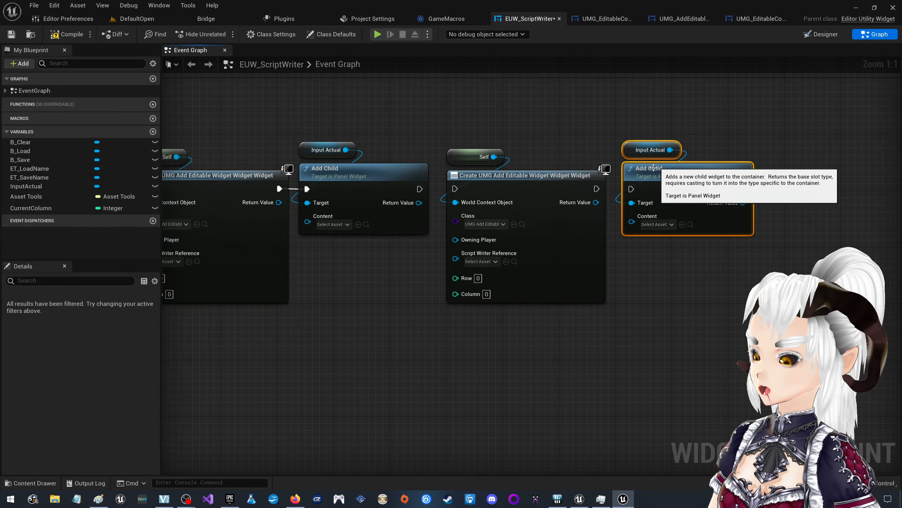
drag(597, 188, 632, 216)
Step: Connect the return values of the remaining Create widget nodes to the Content inputs of their Add Child nodes
right_drag(454, 256, 521, 206)
drag(456, 192, 488, 215)
right_drag(447, 252, 628, 251)
mouse_move(462, 192)
mouse_down()
mouse_move(494, 237)
mouse_move(494, 227)
mouse_move(496, 246)
mouse_move(491, 216)
mouse_move(478, 228)
mouse_move(463, 203)
mouse_up()
right_drag(385, 247, 540, 243)
drag(466, 187, 504, 207)
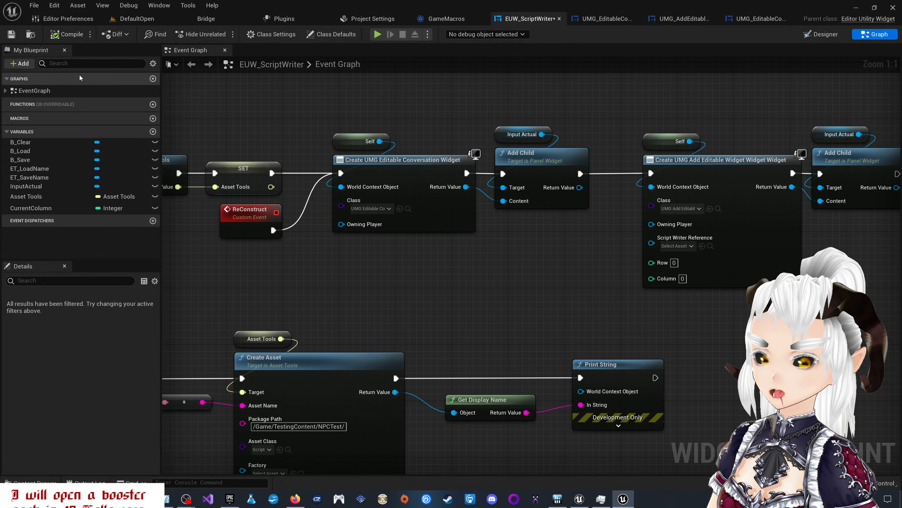
Step: Check the EUW Script Writer preview and connect the second Add Child's execution output to the last Create UMG Add Editable Widget node
click(137, 19)
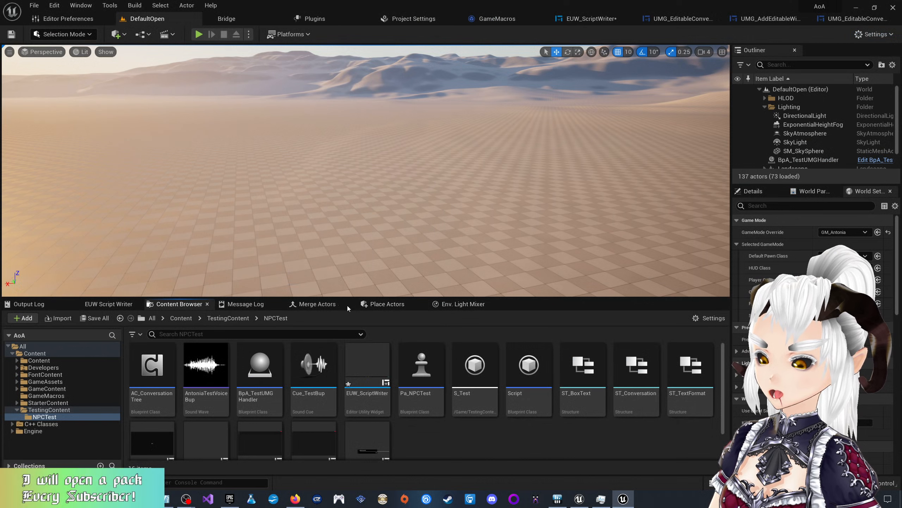
click(103, 304)
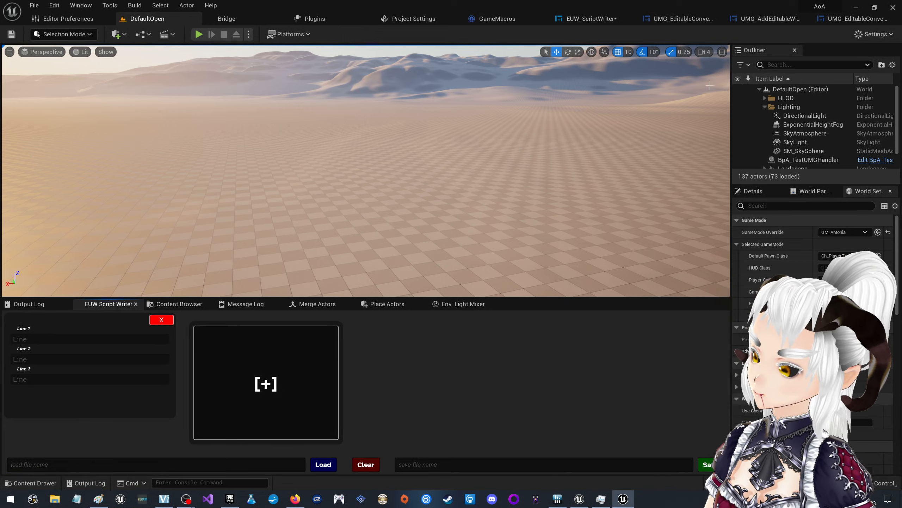
click(600, 17)
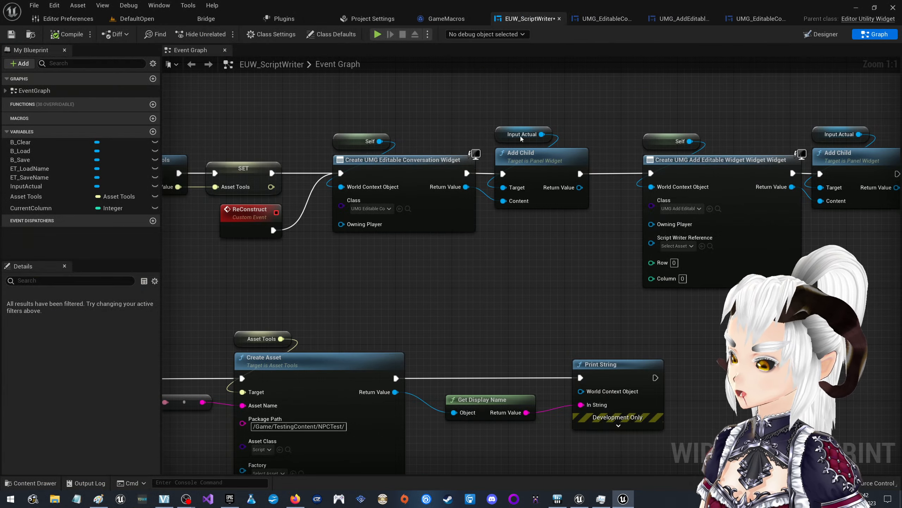
scroll(496, 237, down, 2)
scroll(704, 210, up, 4)
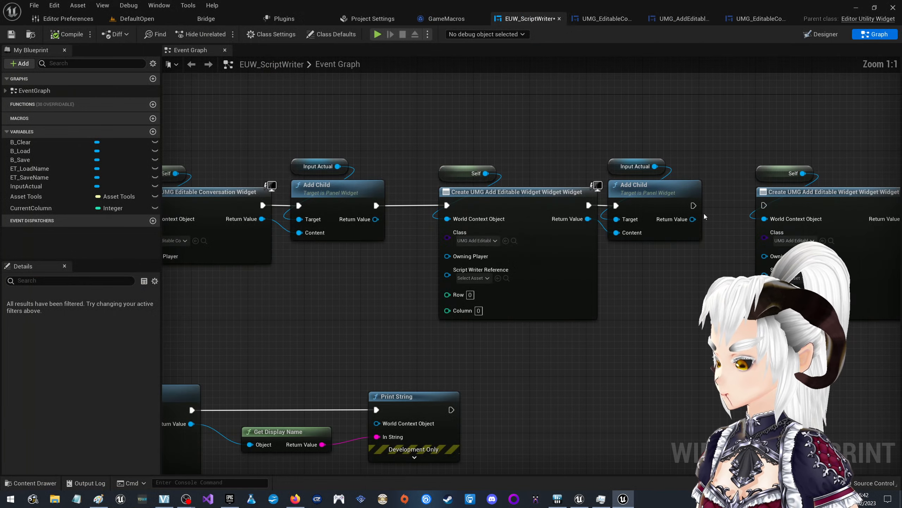
drag(695, 207, 761, 206)
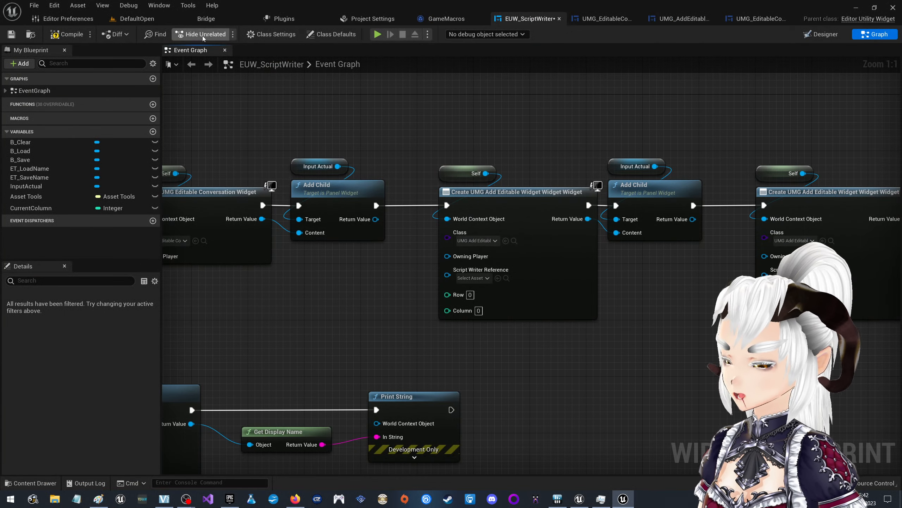
Step: Examine the Script Writer preview and the designer layouts of UMG_EditableConversation, UMG_AddEditableWidgetWidget and UMG_EditableConversationTitle
click(137, 18)
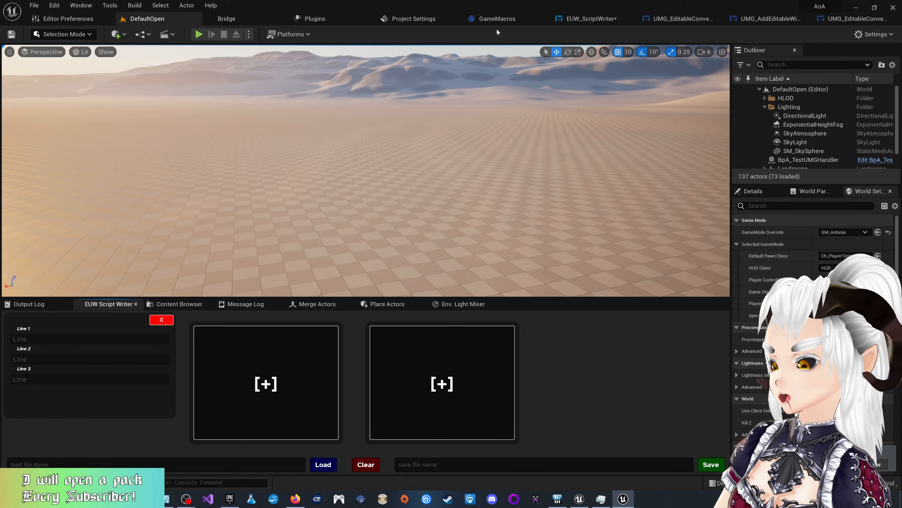
click(768, 18)
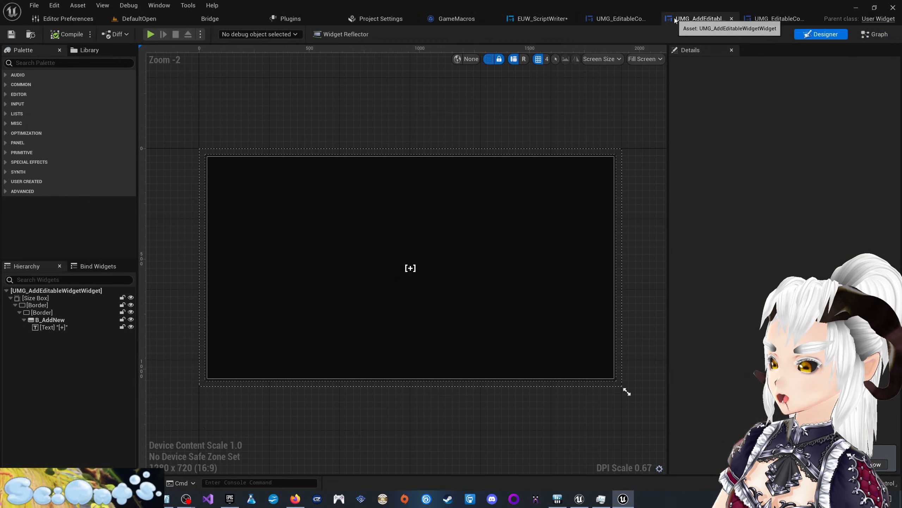
click(743, 20)
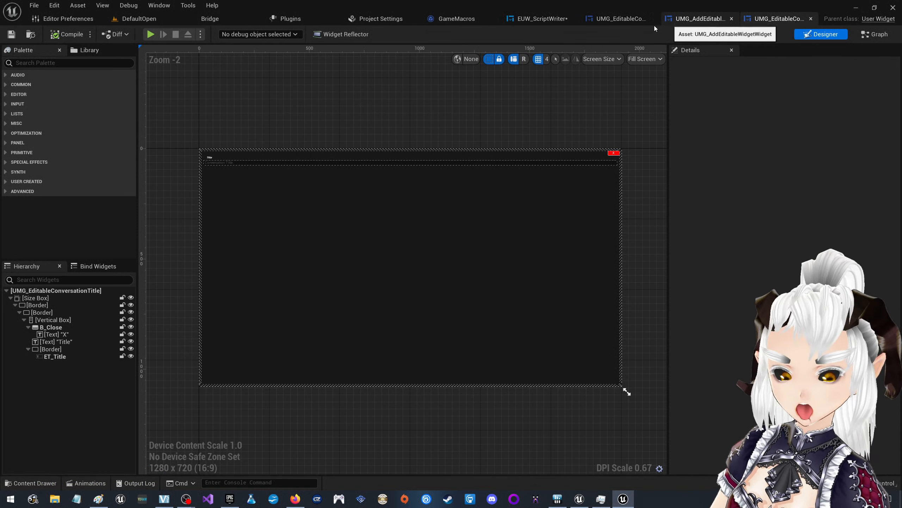
click(686, 19)
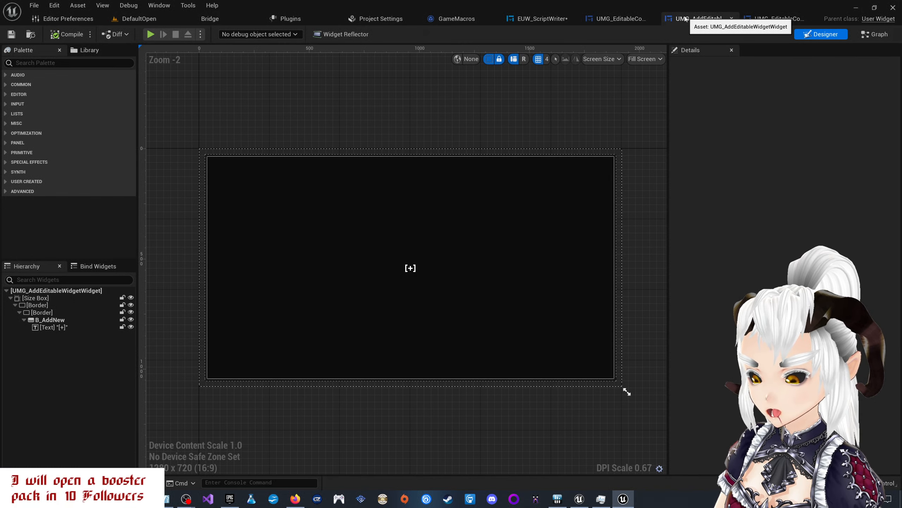
click(541, 19)
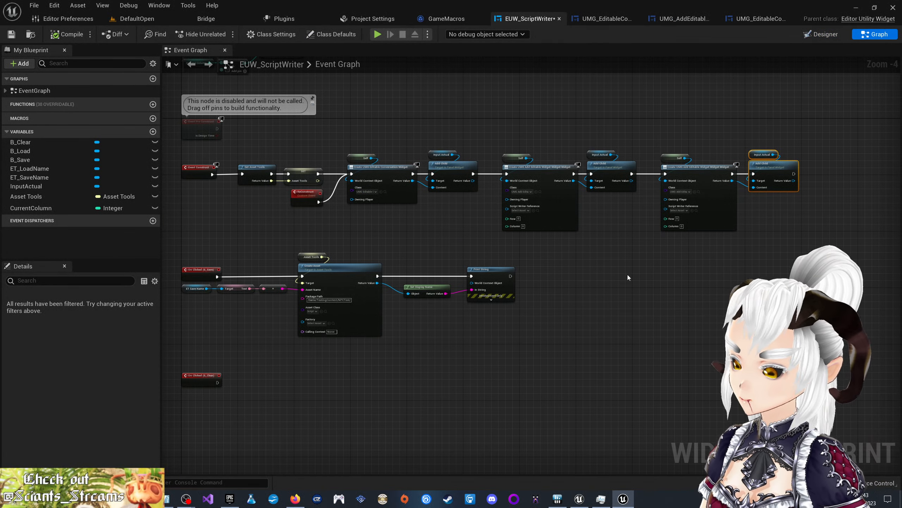
click(590, 19)
scroll(544, 143, down, 1)
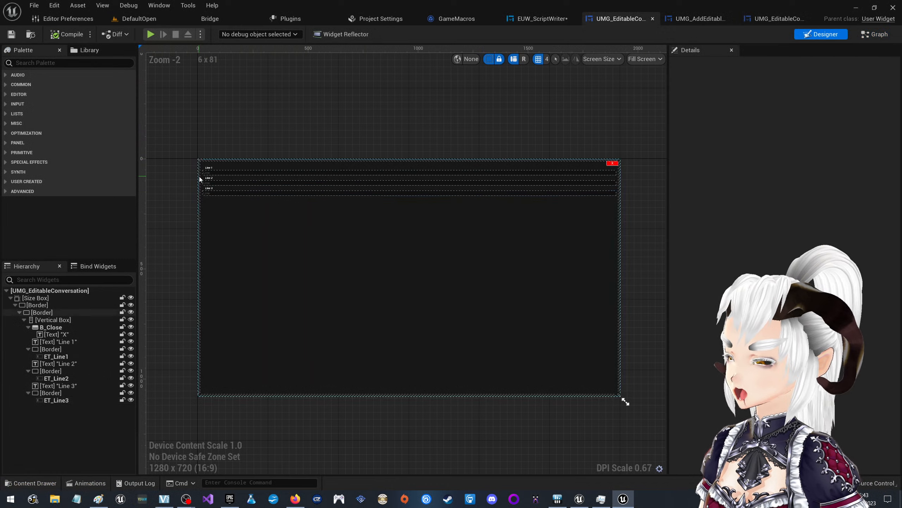
scroll(214, 167, up, 3)
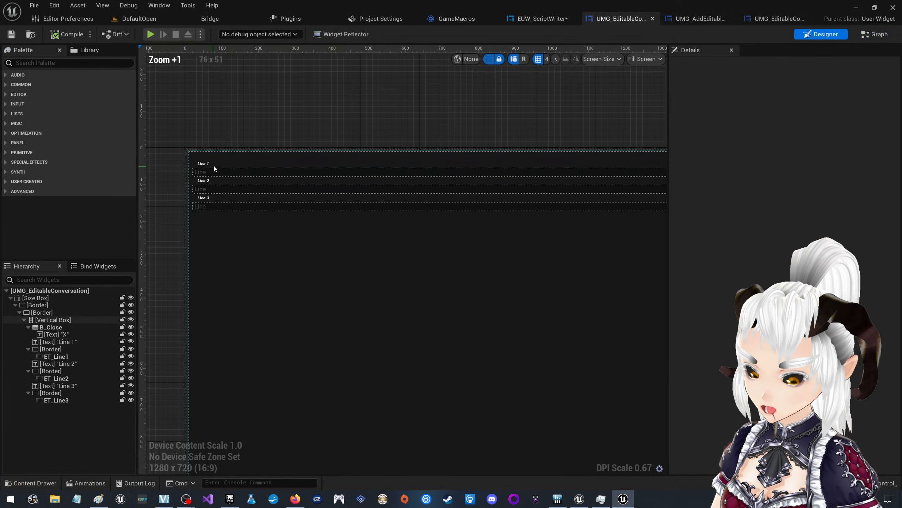
click(696, 19)
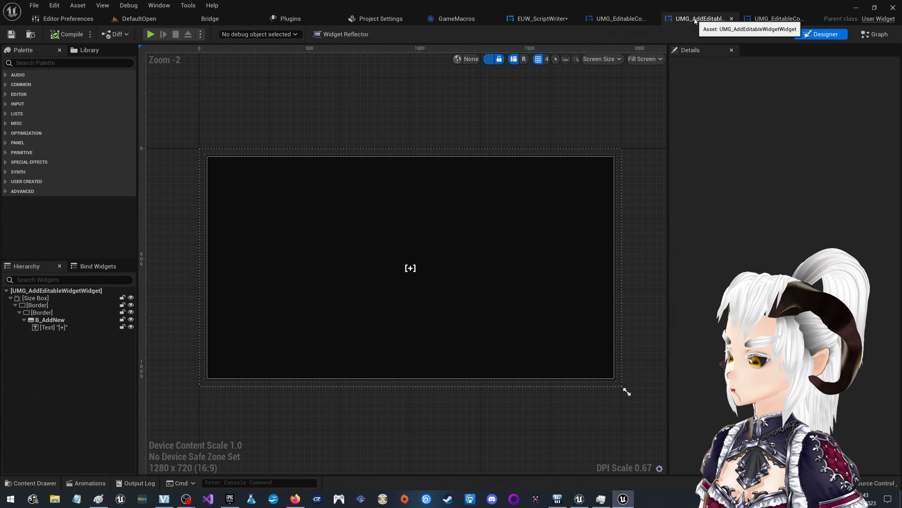
click(774, 19)
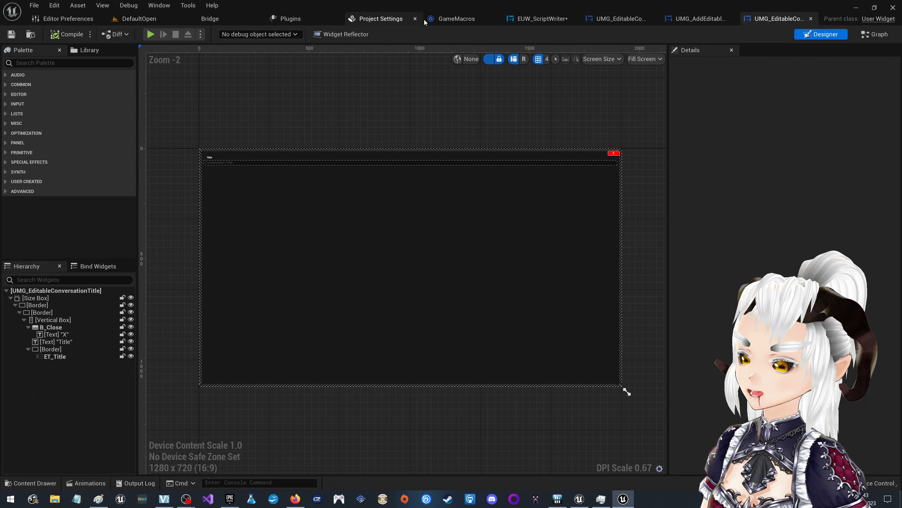
click(457, 19)
Step: Create a new Widget Blueprint based on User Widget in the NPCTest folder of the DefaultOpen level's content browser
click(140, 18)
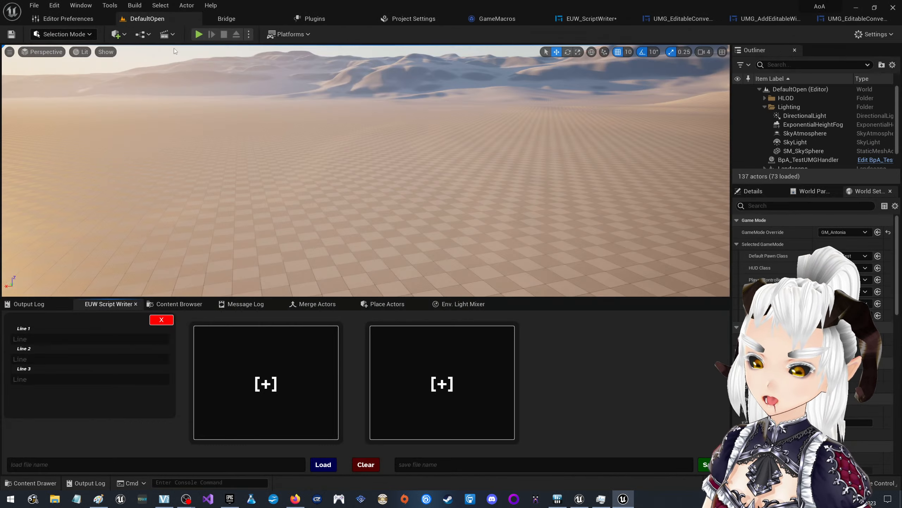
click(175, 304)
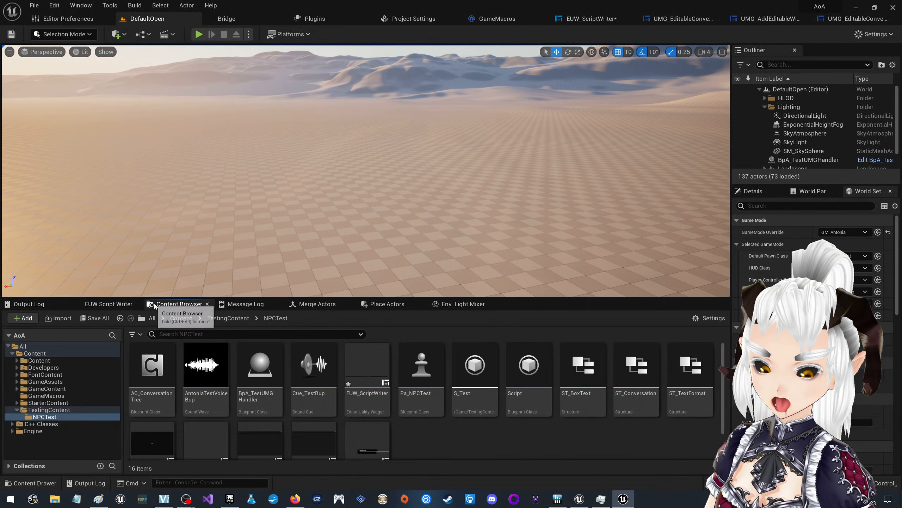
scroll(478, 422, down, 1)
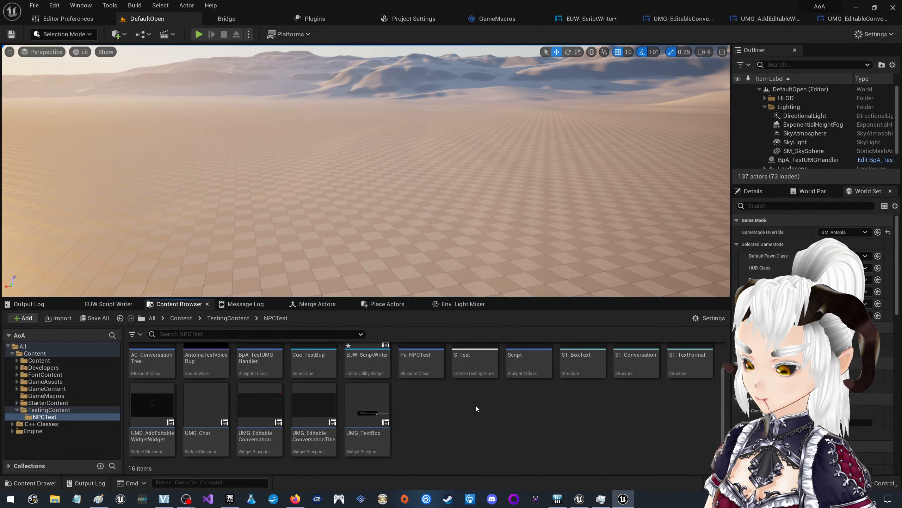
right_click(476, 406)
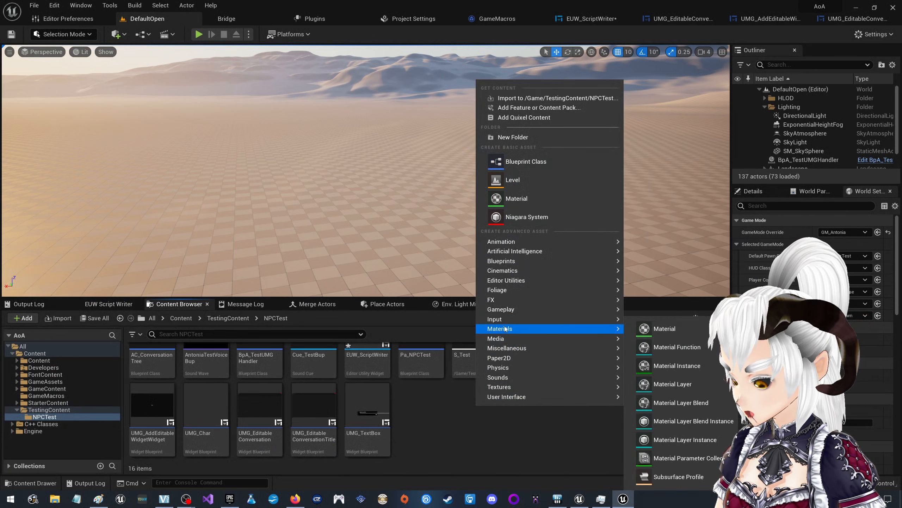
mouse_move(506, 396)
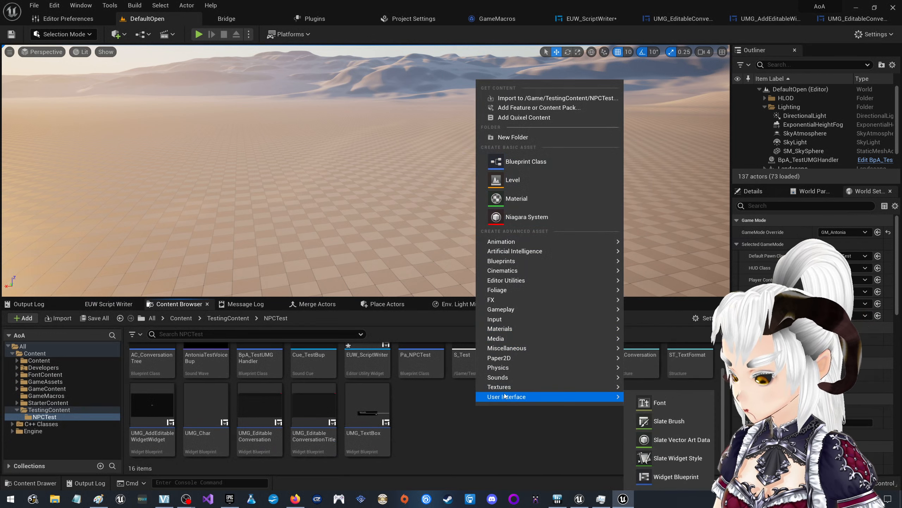
click(676, 476)
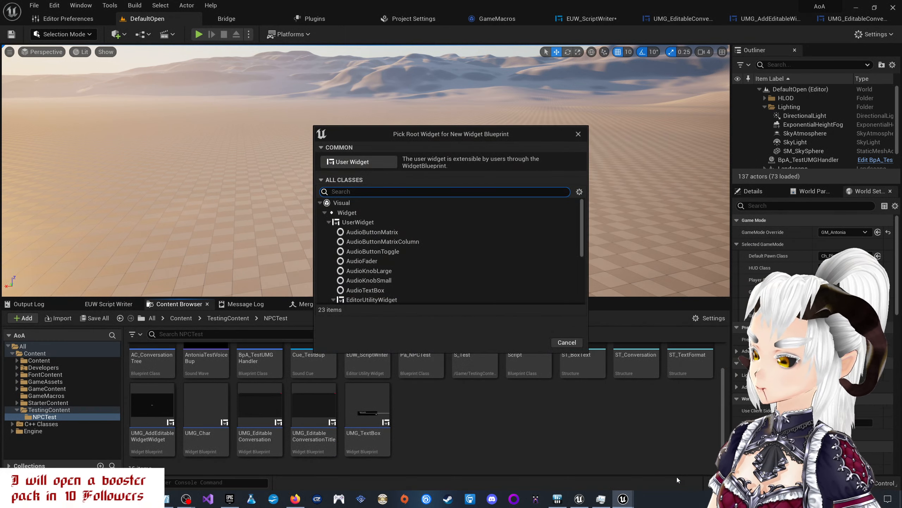
text(UMG_)
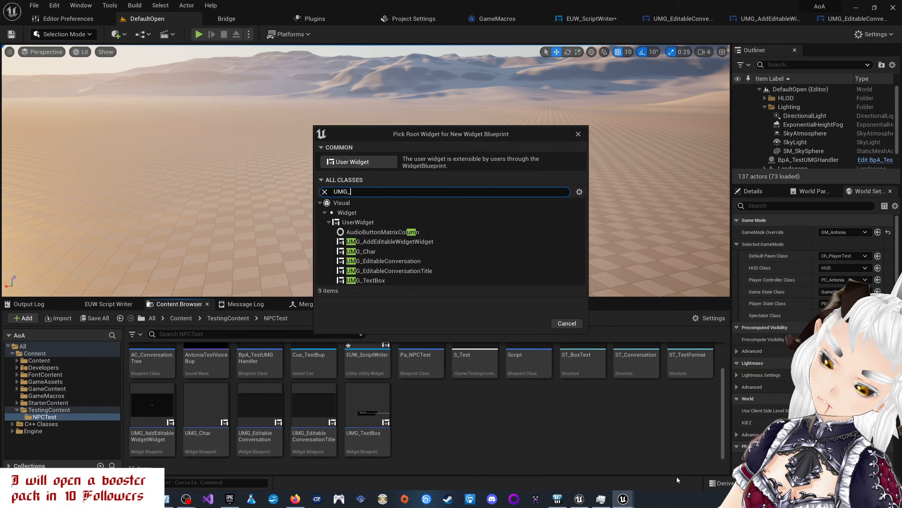
text(Conver)
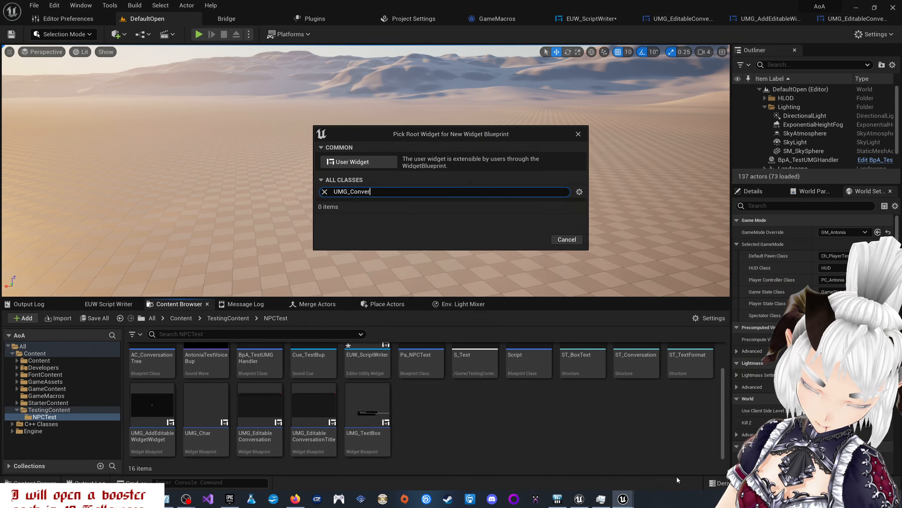
text(sationTile)
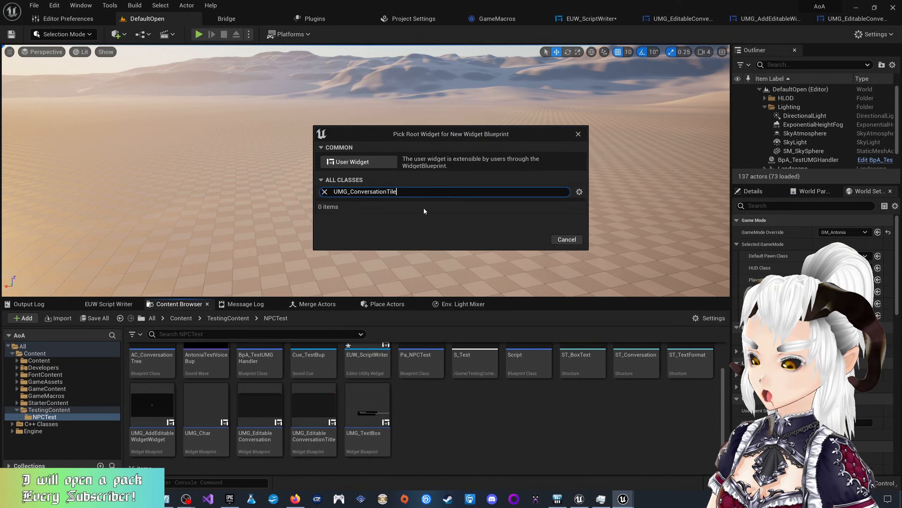
click(376, 163)
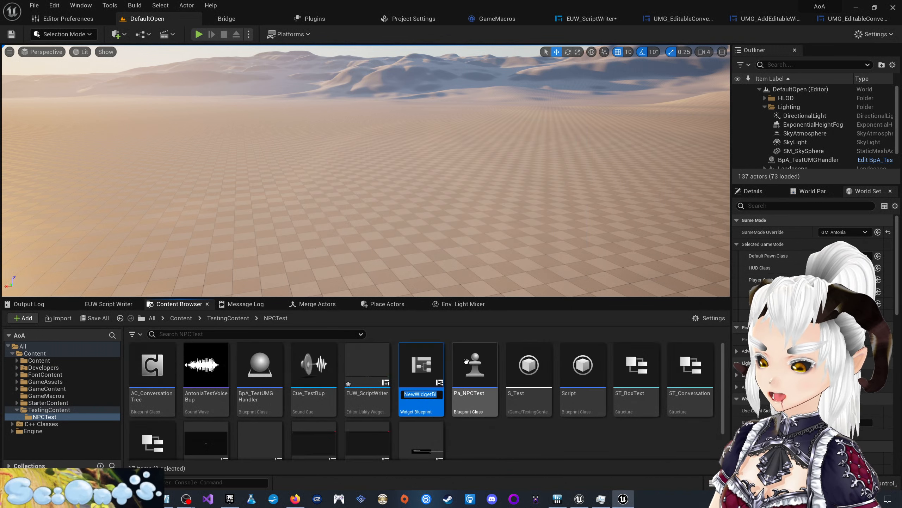
Step: Name the new widget blueprint UMG_ConversationTile and save all assets
text(#)
key(BackSpace)
text(U)
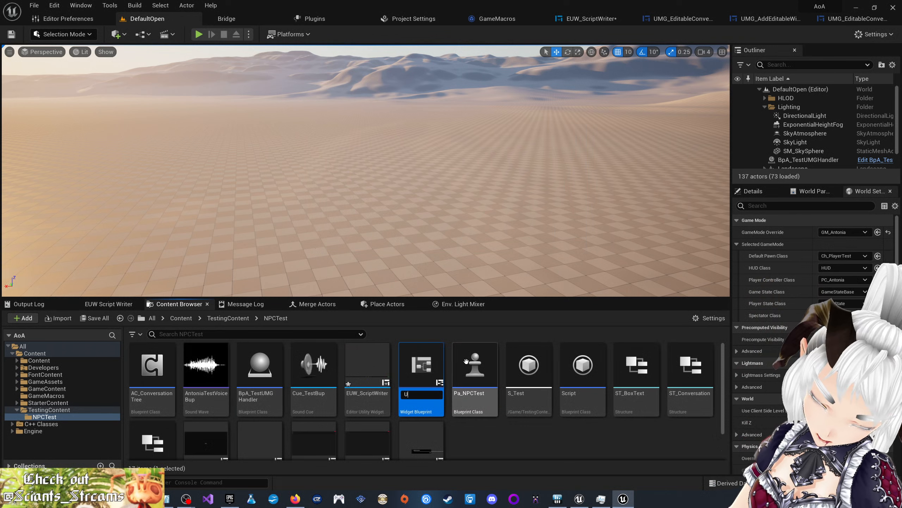
text(MG_Conv)
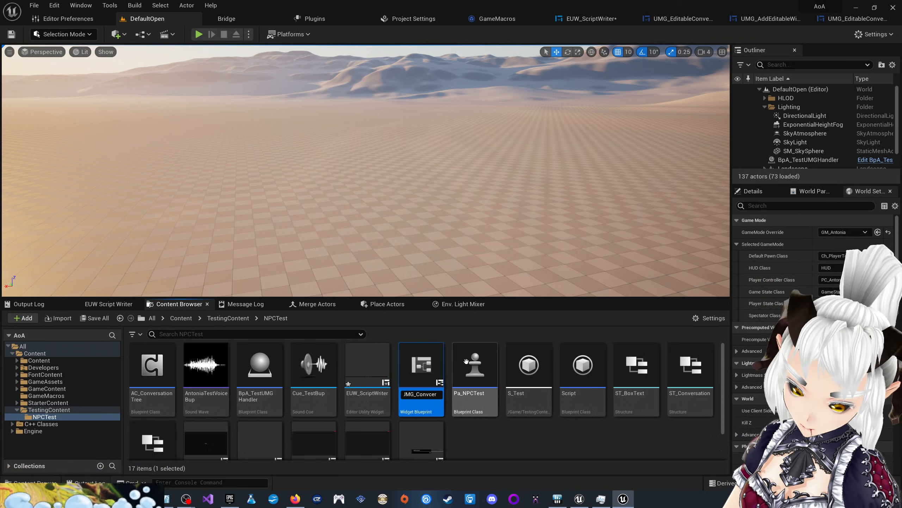
text(ersa)
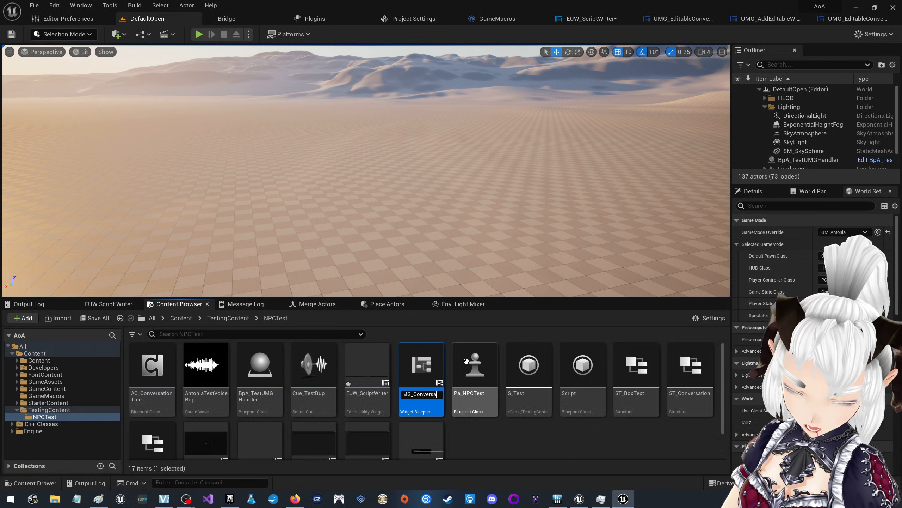
text(tionTile)
key(Return)
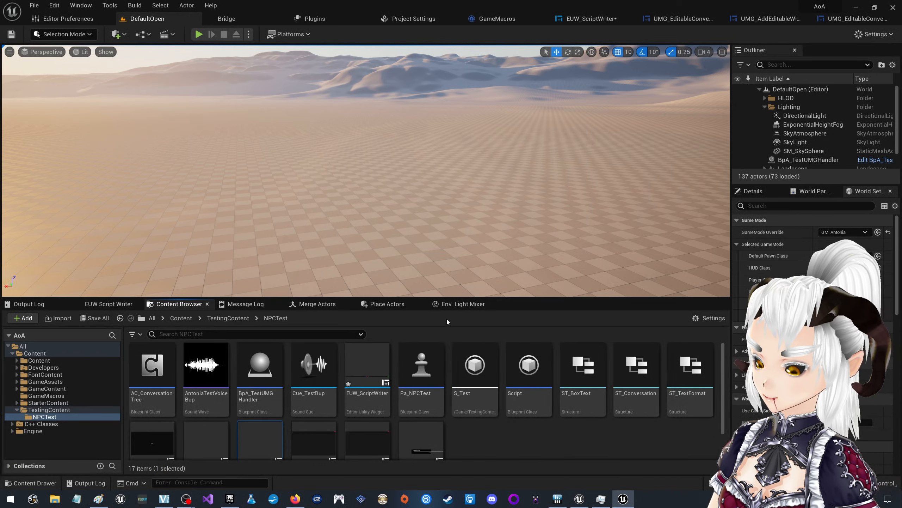
scroll(310, 422, down, 1)
key(ctrl+shift+s)
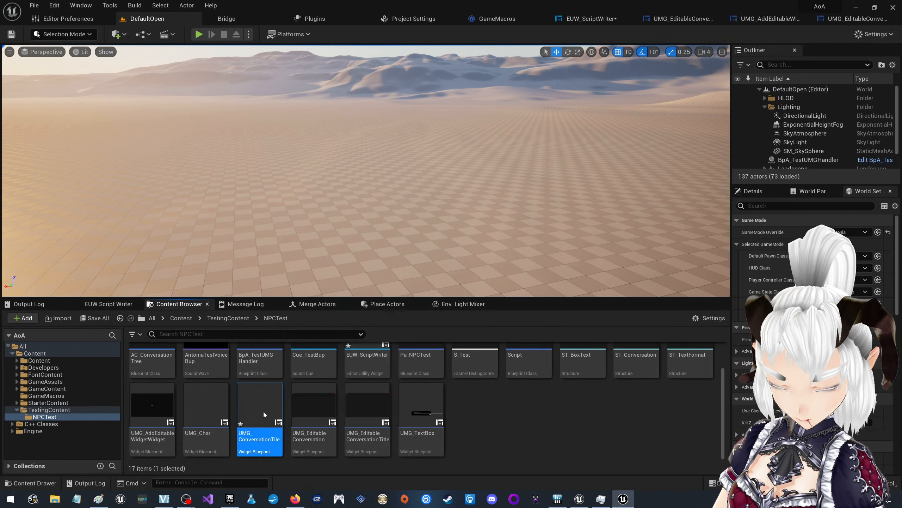
Step: Open UMG_ConversationTile and add a Scroll Box as its root widget
double_click(264, 408)
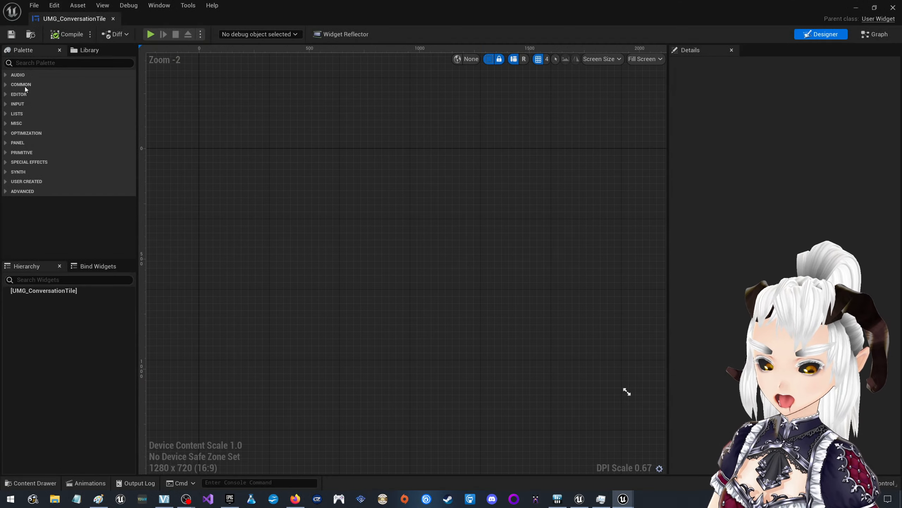
click(26, 64)
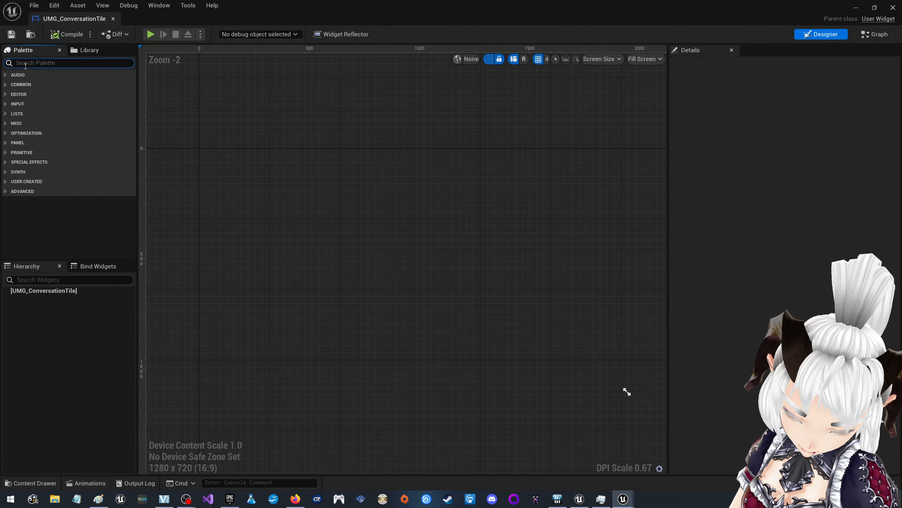
text(scrol)
click(52, 86)
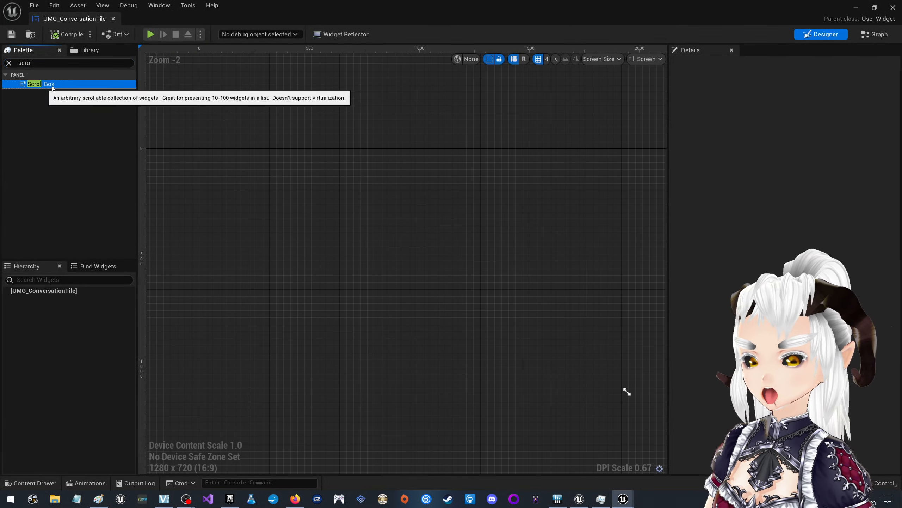
drag(52, 88, 55, 292)
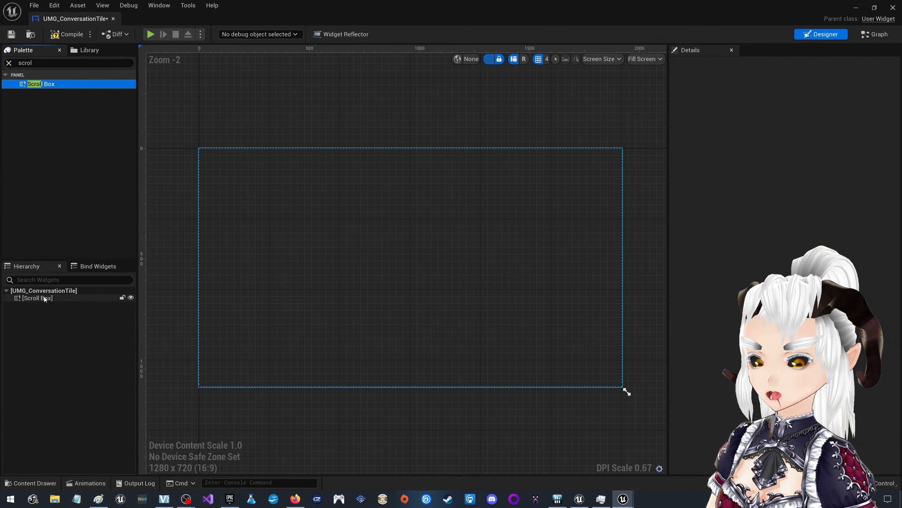
Step: Add UMG Editable Conversation Title, UMG Editable Conversation and UMG Add Editable Widget Widget as children of the Scroll Box, in that order
click(44, 298)
click(49, 63)
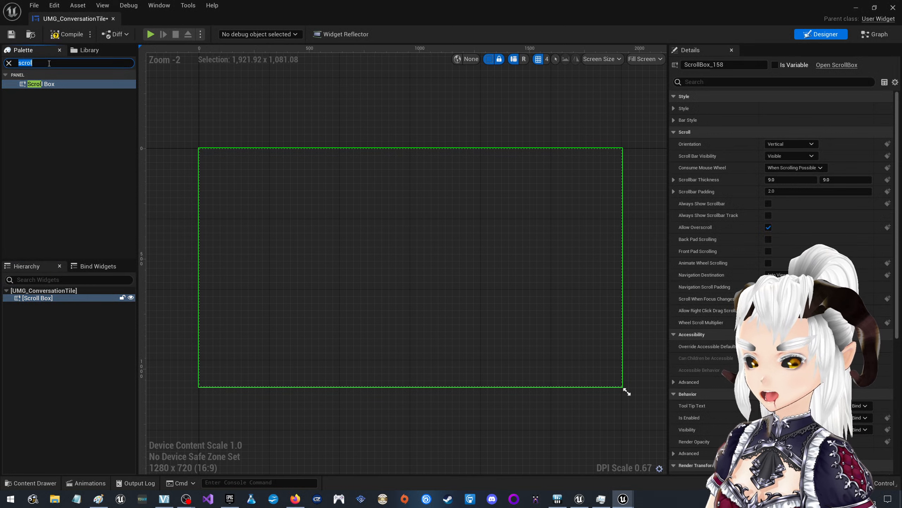
text(umg_)
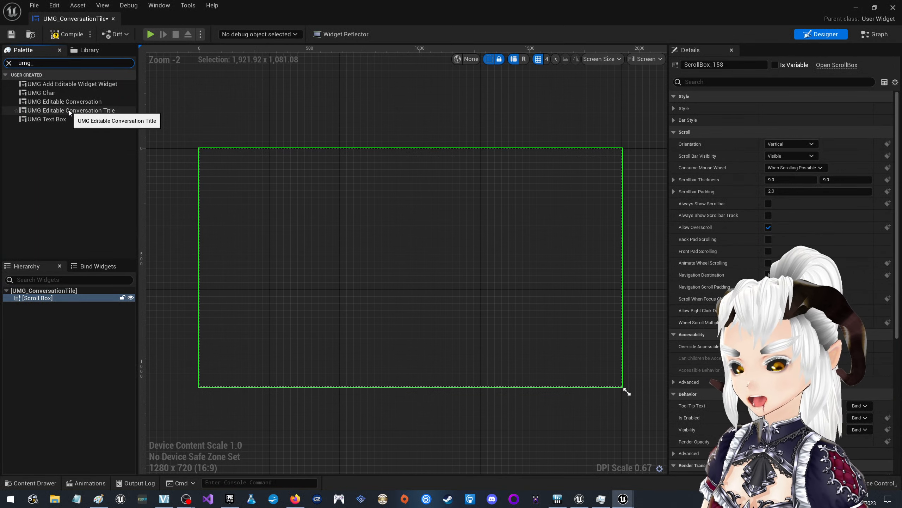
drag(69, 111, 45, 300)
drag(68, 101, 46, 301)
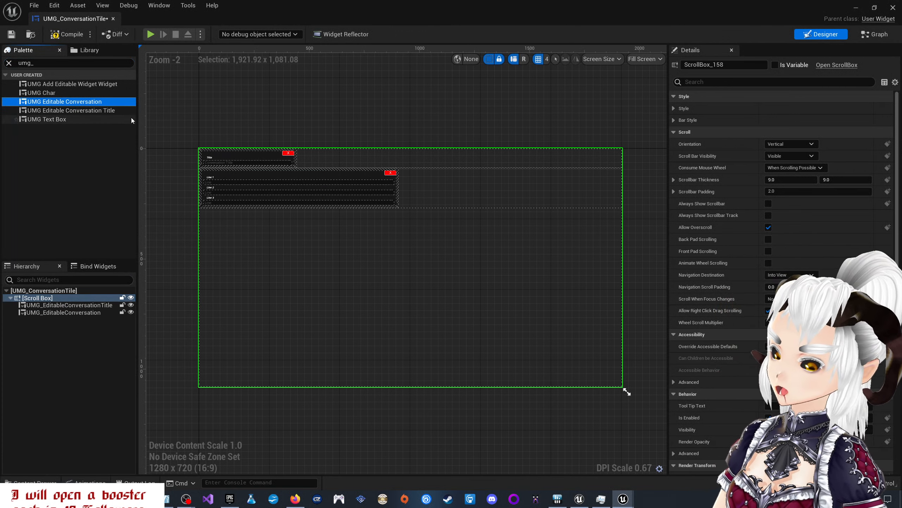
drag(72, 84, 42, 301)
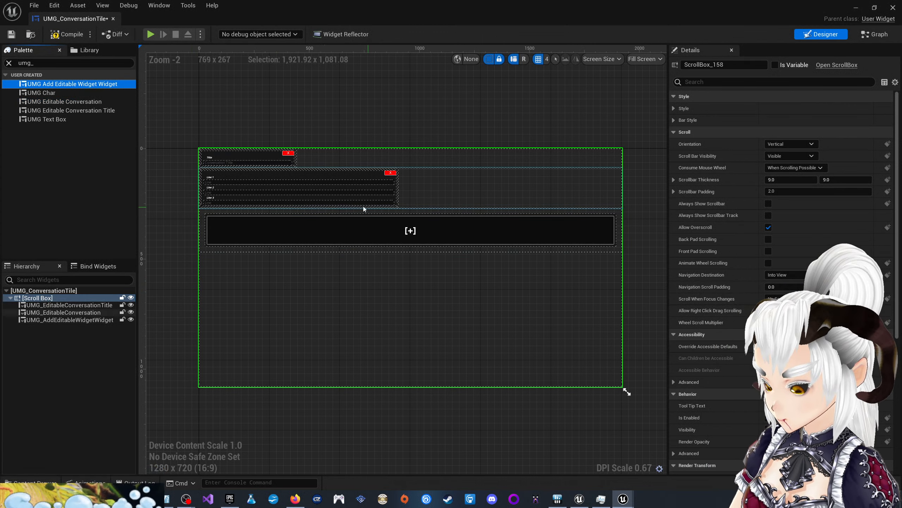
Step: Examine the sizes and arrangement of the three child widgets stacked in the Scroll Box
scroll(245, 159, up, 5)
scroll(245, 146, down, 1)
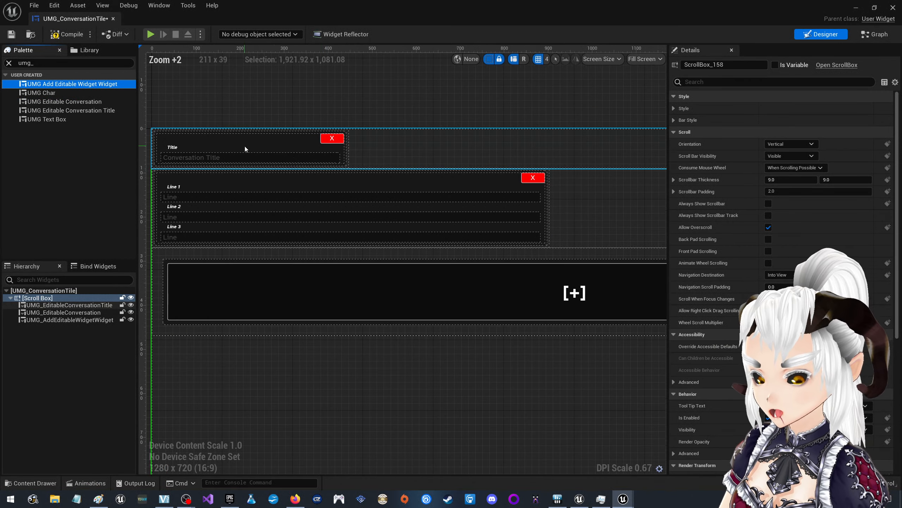
scroll(269, 192, down, 3)
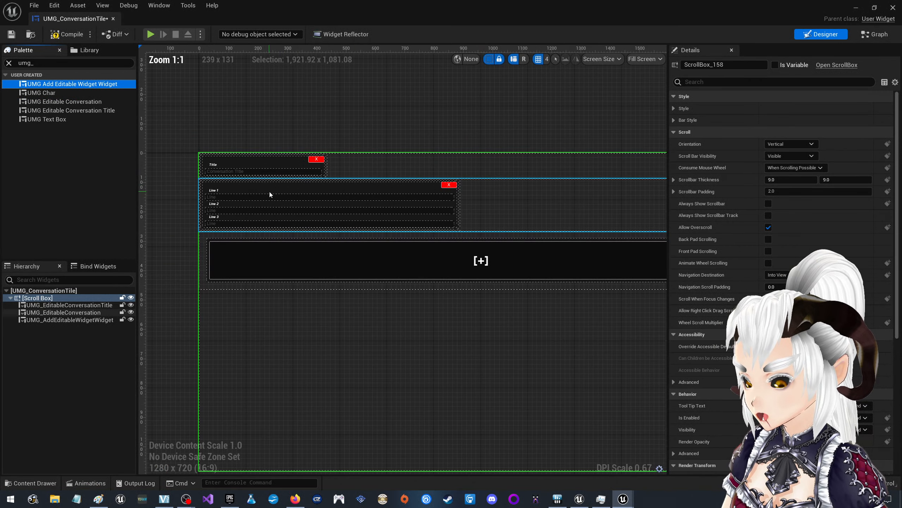
scroll(270, 191, down, 5)
scroll(455, 204, up, 7)
scroll(190, 173, down, 1)
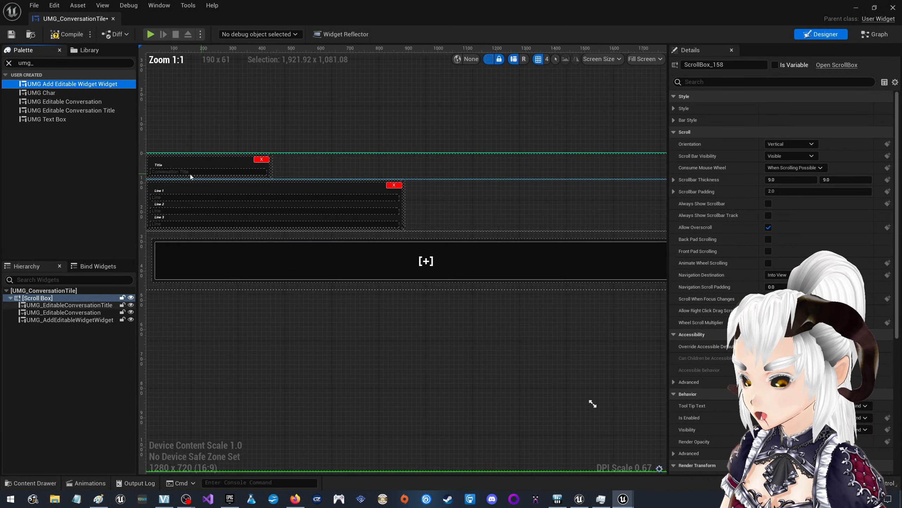
scroll(190, 176, up, 1)
right_drag(189, 174, 215, 173)
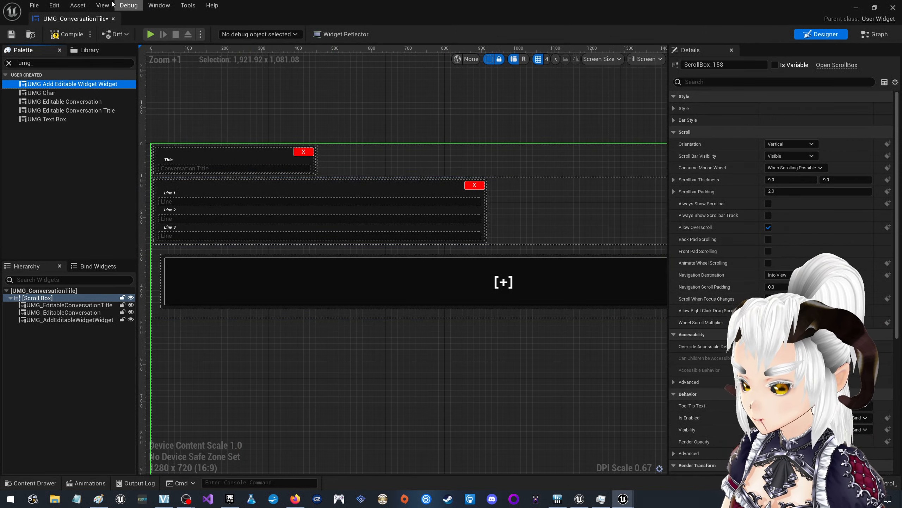
Step: Dock the UMG_ConversationTile editor in the main editor window after the other open assets
click(67, 27)
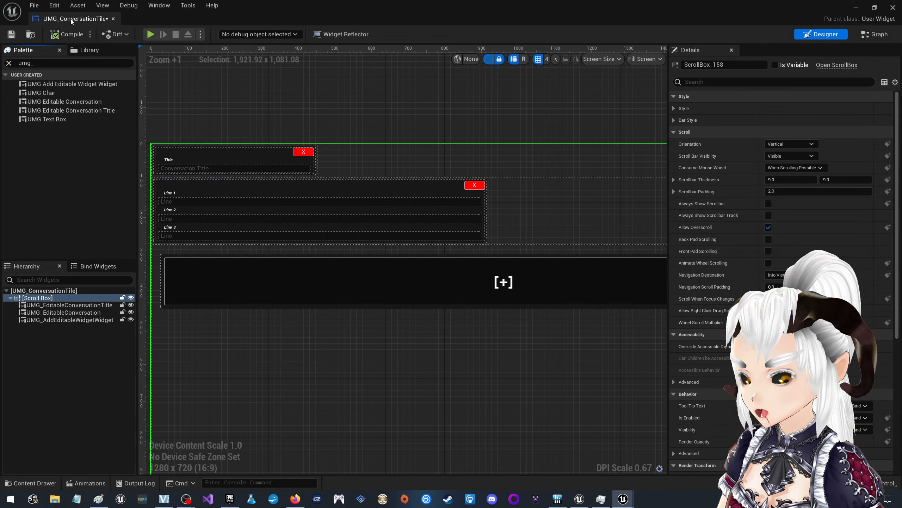
drag(71, 19, 834, 20)
scroll(478, 120, down, 1)
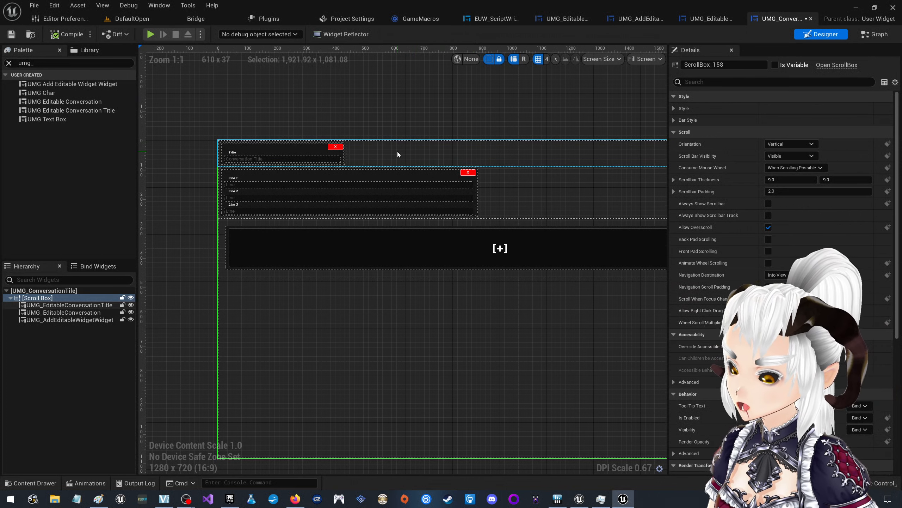
Step: Disable the Max Aspect Ratio override on the Size Box of UMG_EditableConversation, and compile and save the widget
click(711, 19)
click(567, 19)
click(35, 298)
click(681, 192)
click(66, 35)
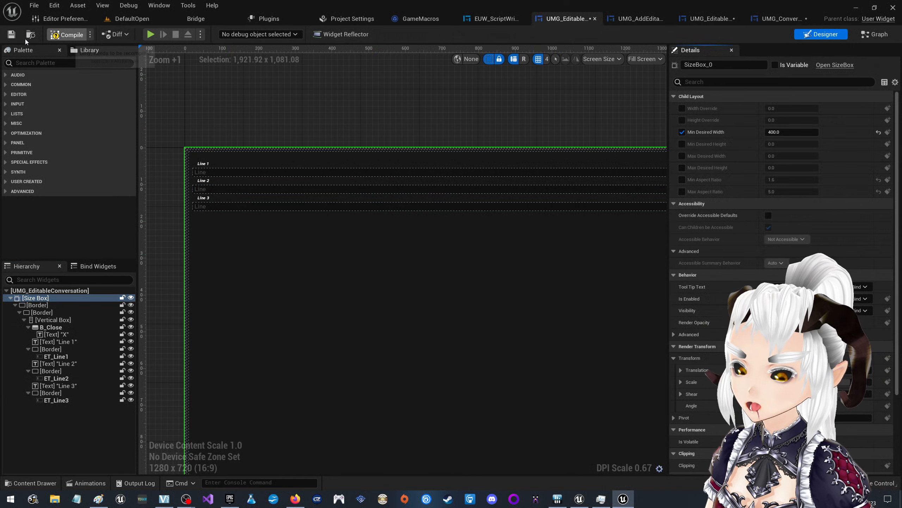
click(13, 36)
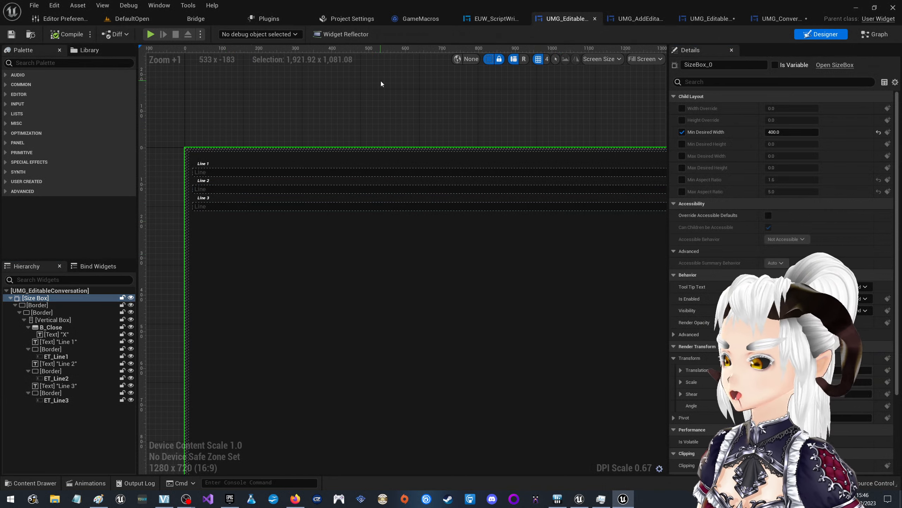
Step: Check the resized child widgets in UMG_ConversationTile and look through the Scroll Box's detail properties
click(778, 18)
scroll(453, 224, up, 2)
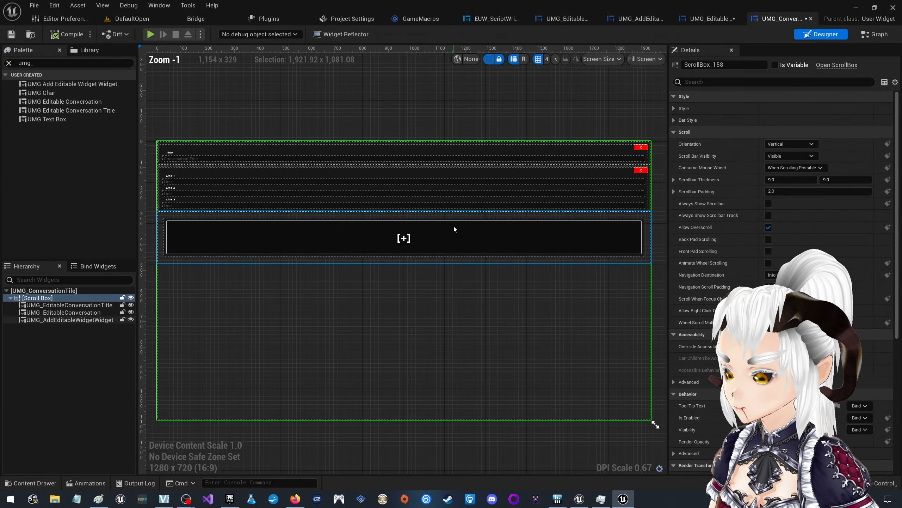
scroll(461, 204, down, 1)
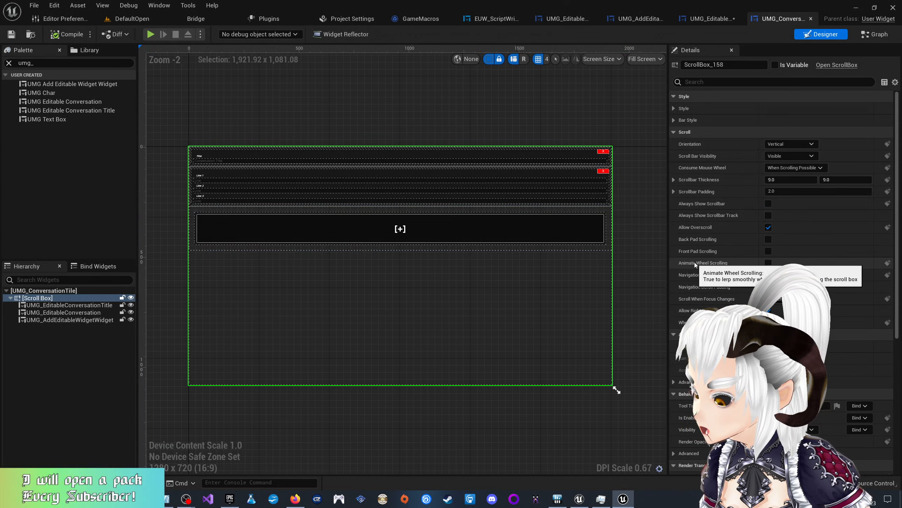
scroll(694, 262, down, 5)
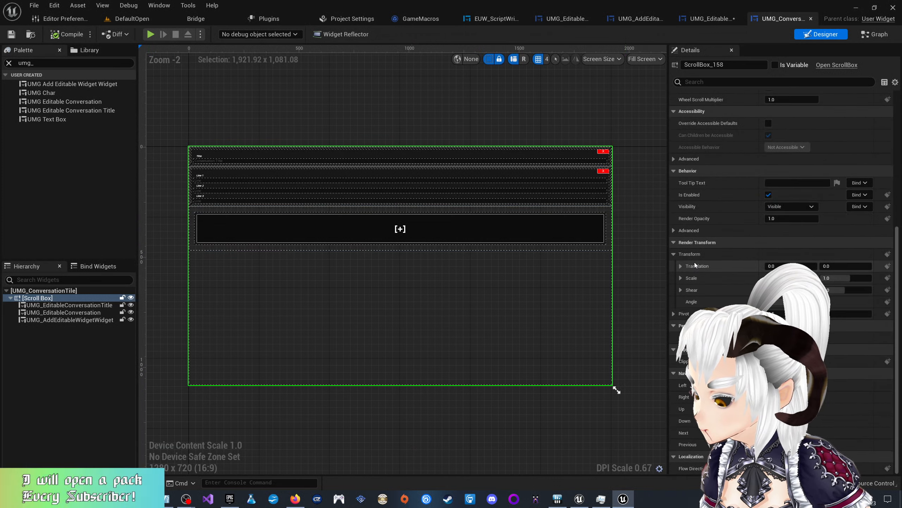
scroll(695, 262, up, 3)
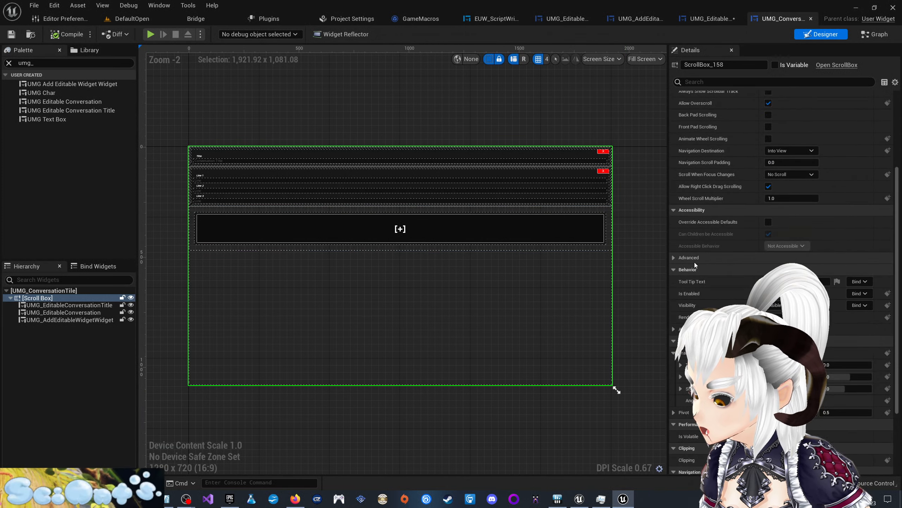